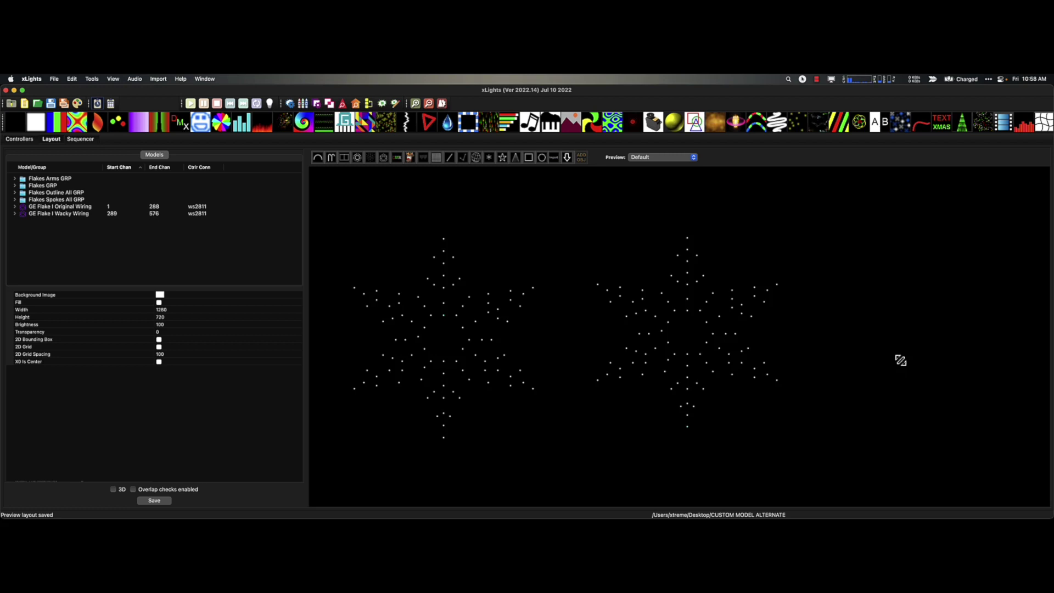
- Open the Tools menu to show the Remap Custom Model option
left_click(92, 79)
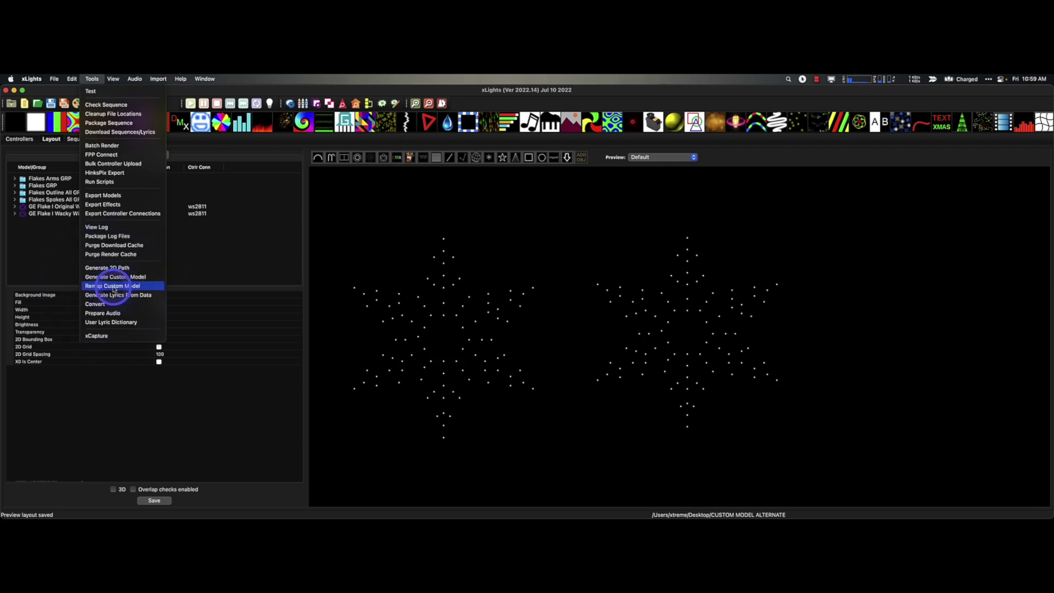
- Select GE Flake I Original Wiring in the preview and open its SubModels editor
left_click(576, 231)
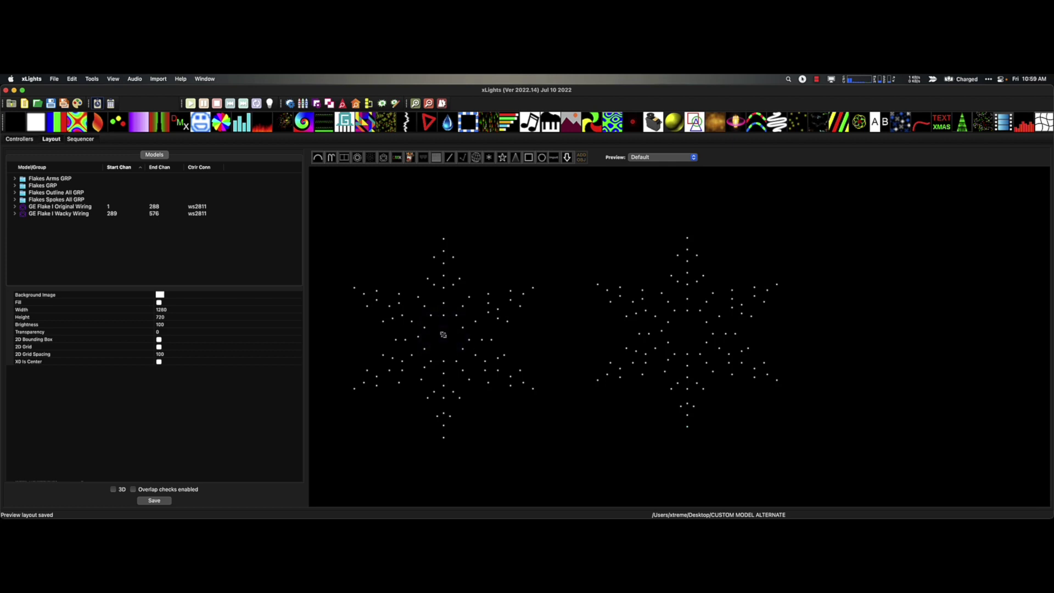
left_click(567, 160)
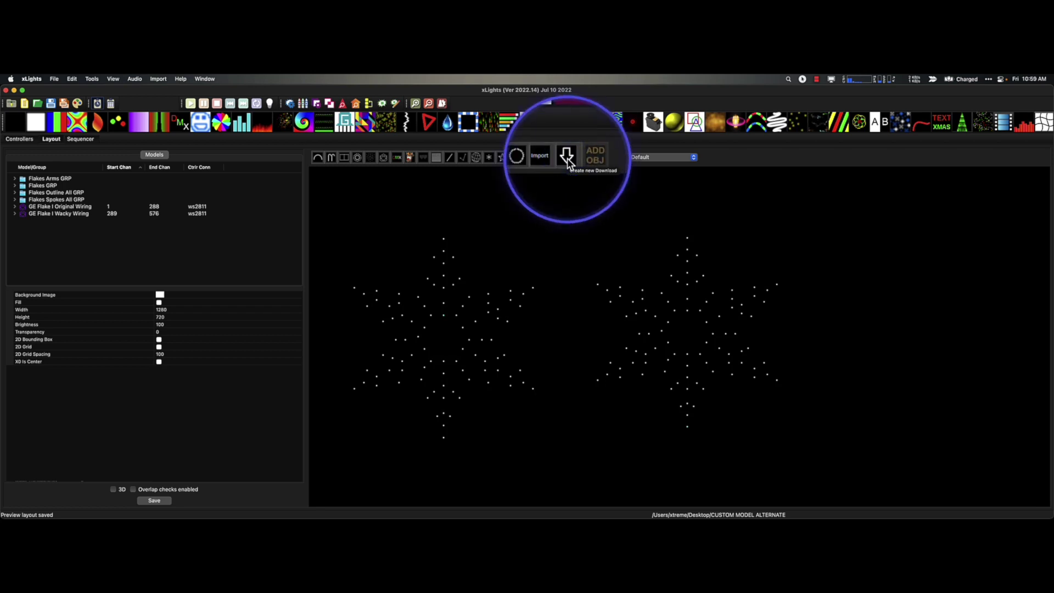
left_click(443, 329)
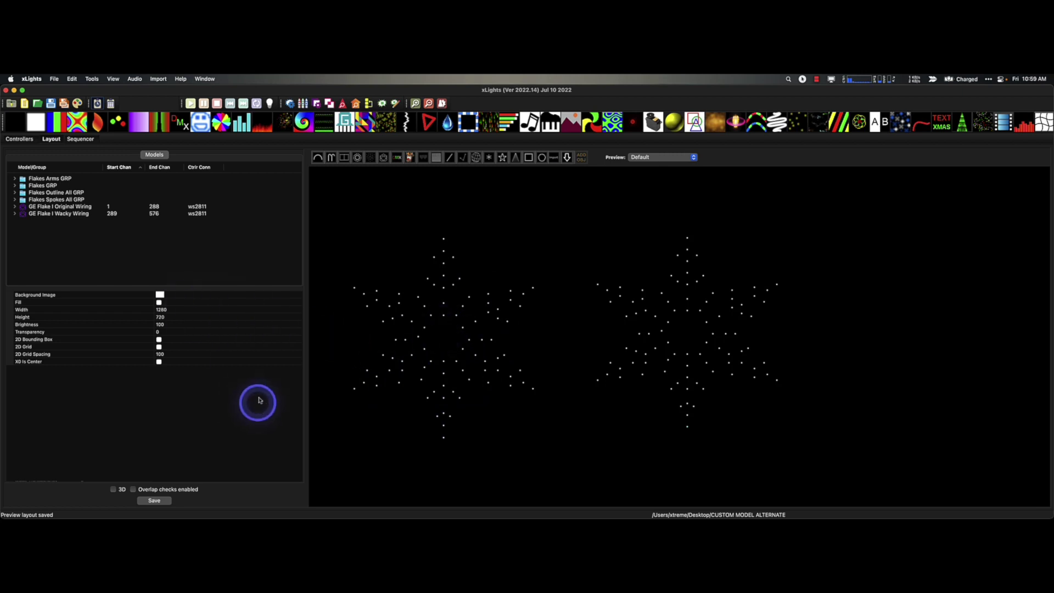
left_click_drag(327, 201, 541, 468)
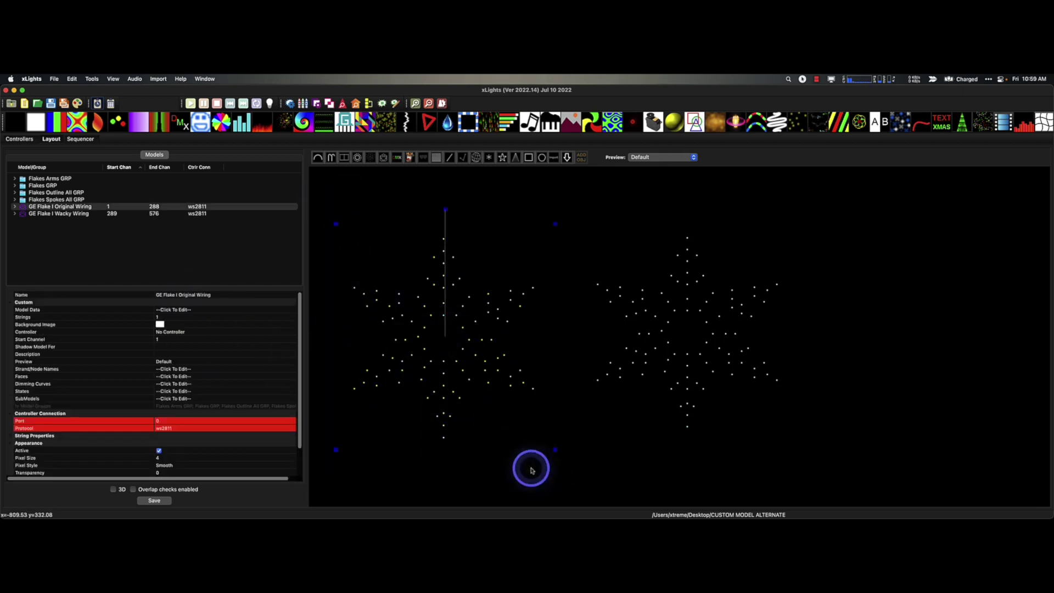
left_click(290, 398)
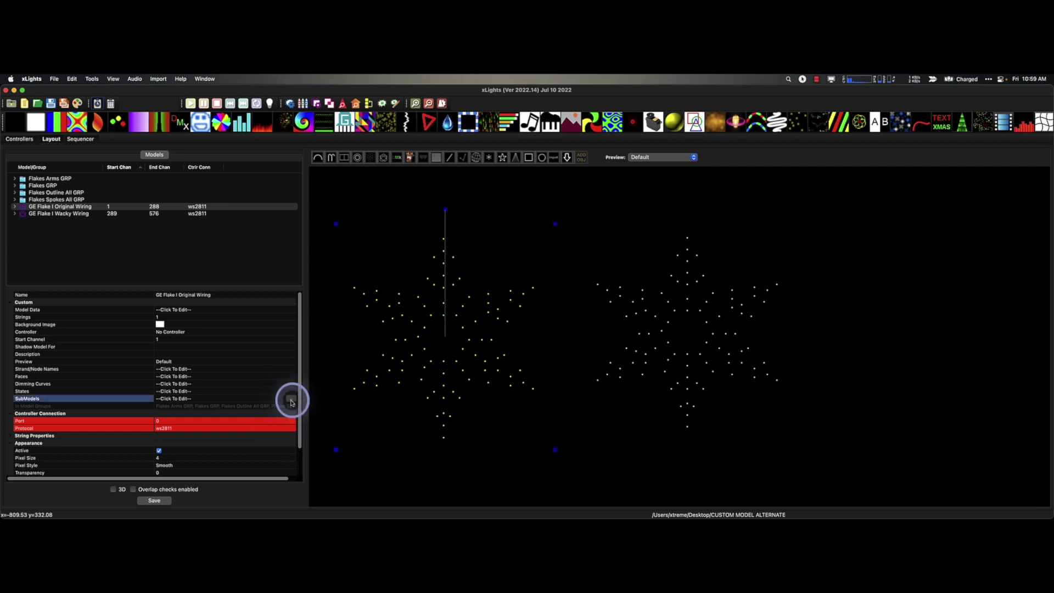
left_click(291, 399)
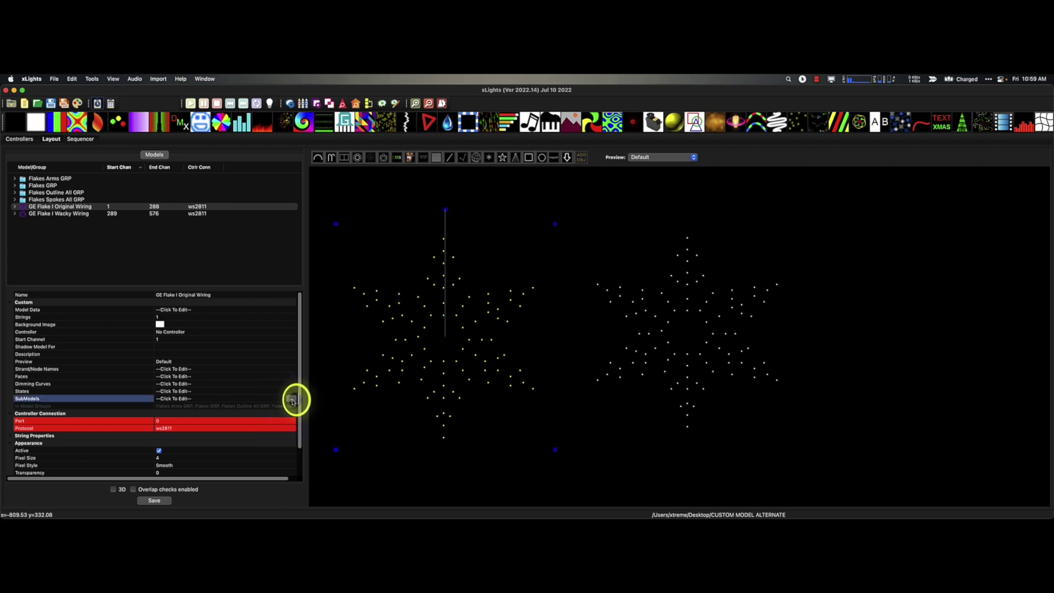
- Maximize the SubModels editor, widen its flake preview, and show the Ring 1 and Ring 2 nodes
double_click(290, 97)
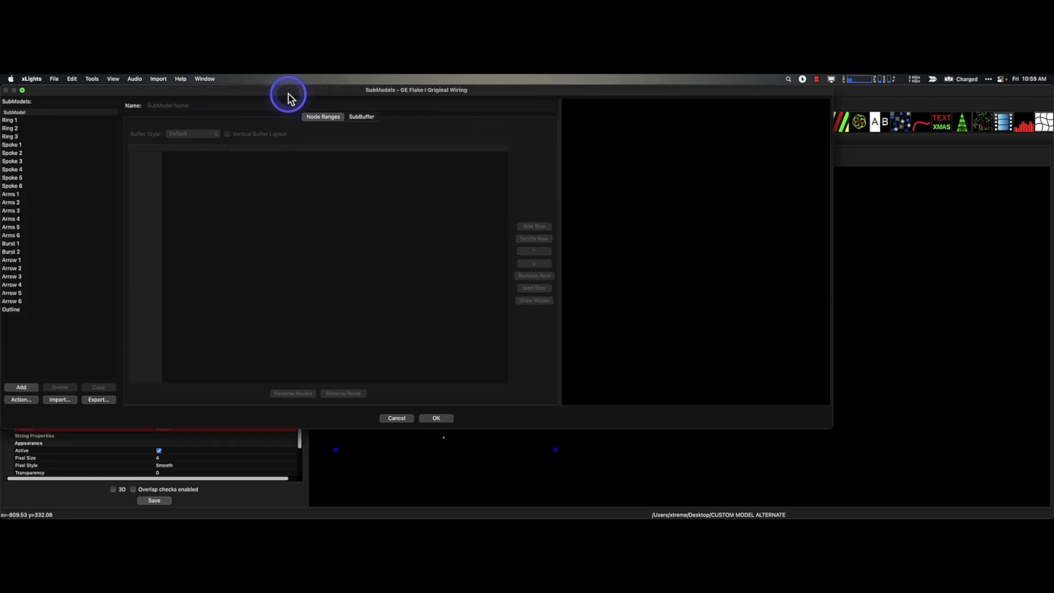
left_click(30, 123)
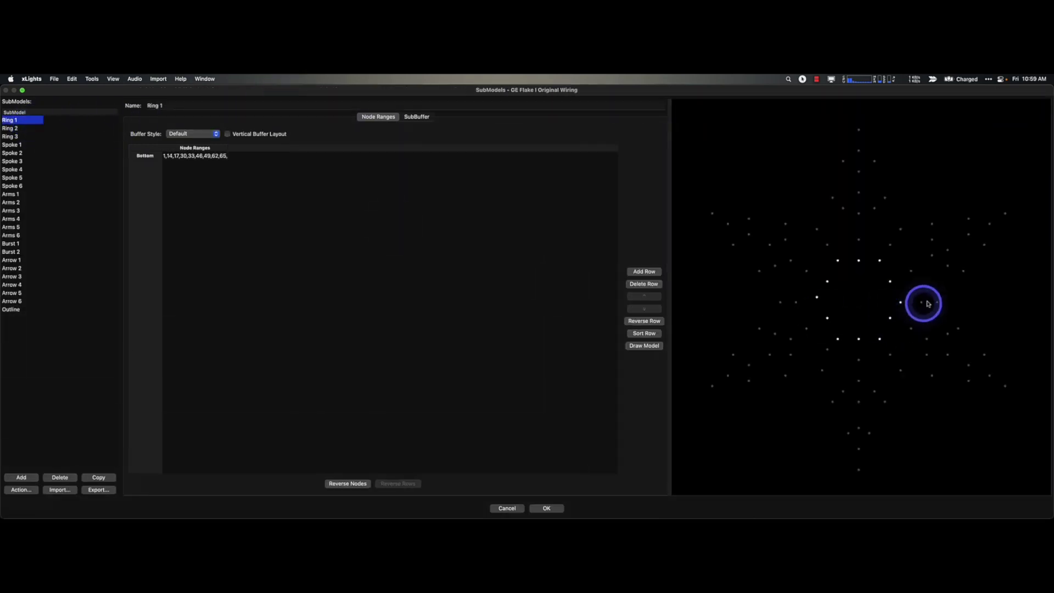
left_click_drag(669, 247, 398, 273)
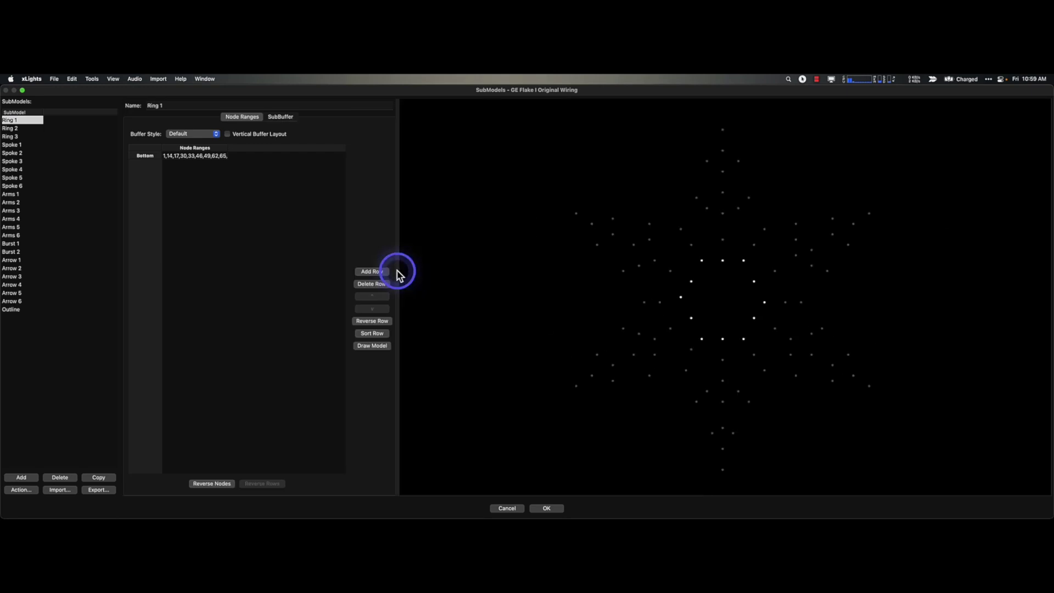
left_click(12, 130)
- Step through the spoke, arms, burst, arrow and Outline submodels, then cancel the editor
key("Down")
key("Down")
key("Down")
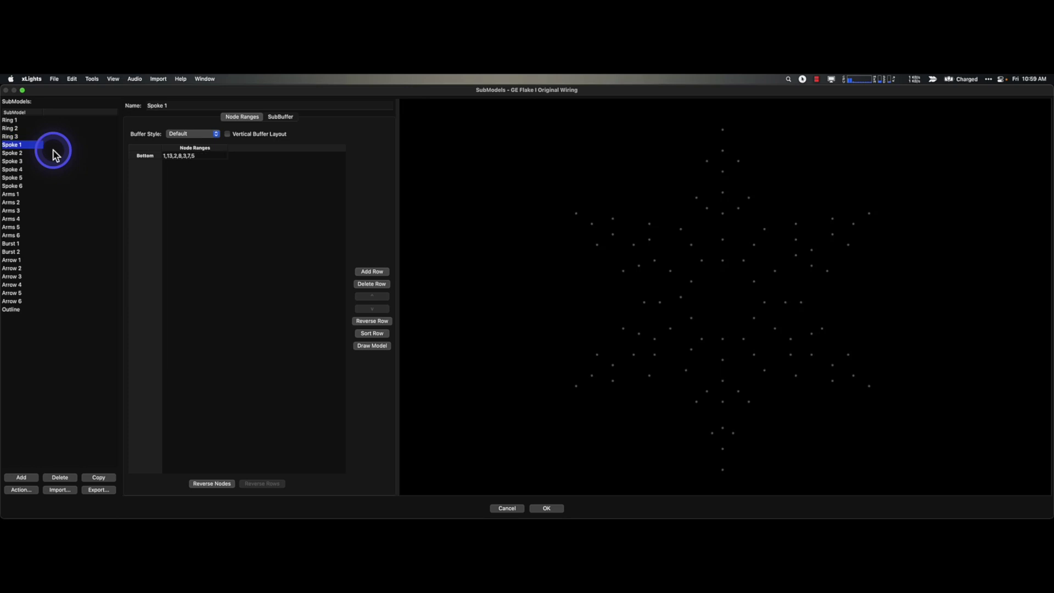
key("Down")
key("Down")
key("Down")
key("Down")
key("Down")
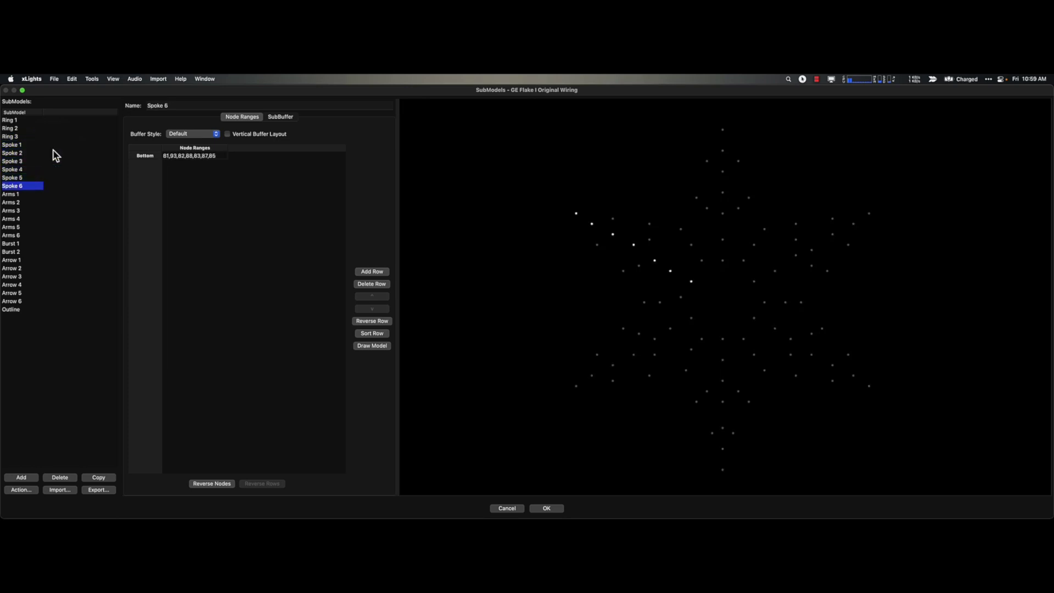
key("Down")
key("Down")
key("Down")
key("Down")
key("Down")
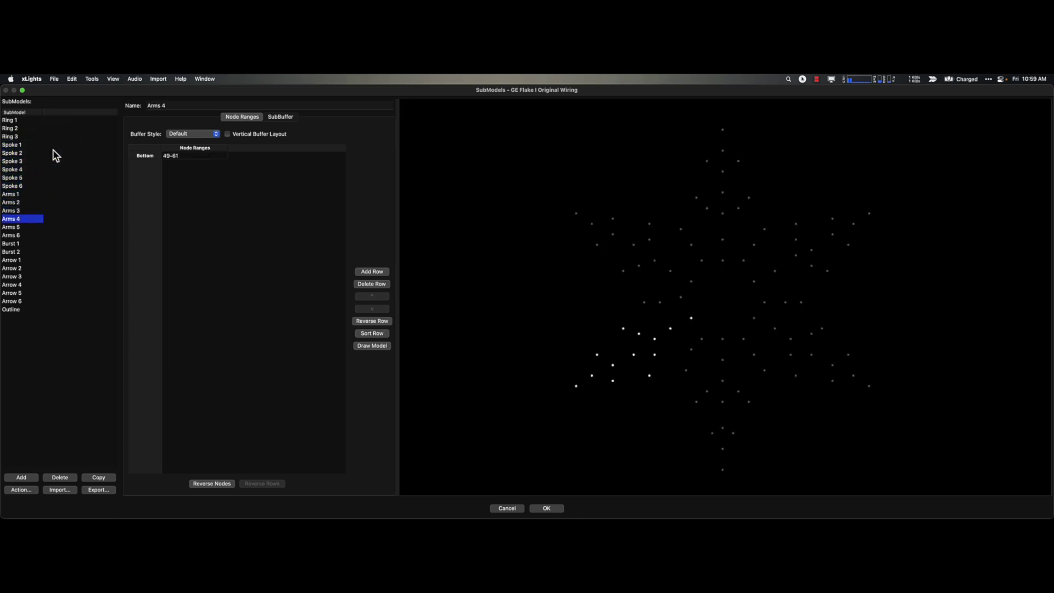
key("Down")
key("Down")
key("Down")
key("Down")
key("Down")
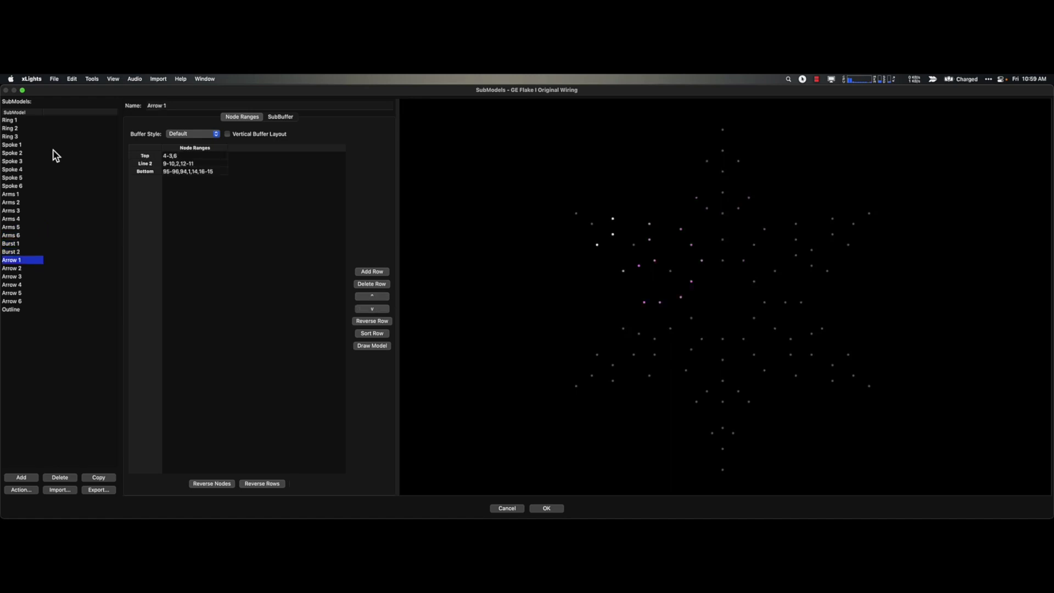
key("Down")
key("Down")
key("Down")
key("Down")
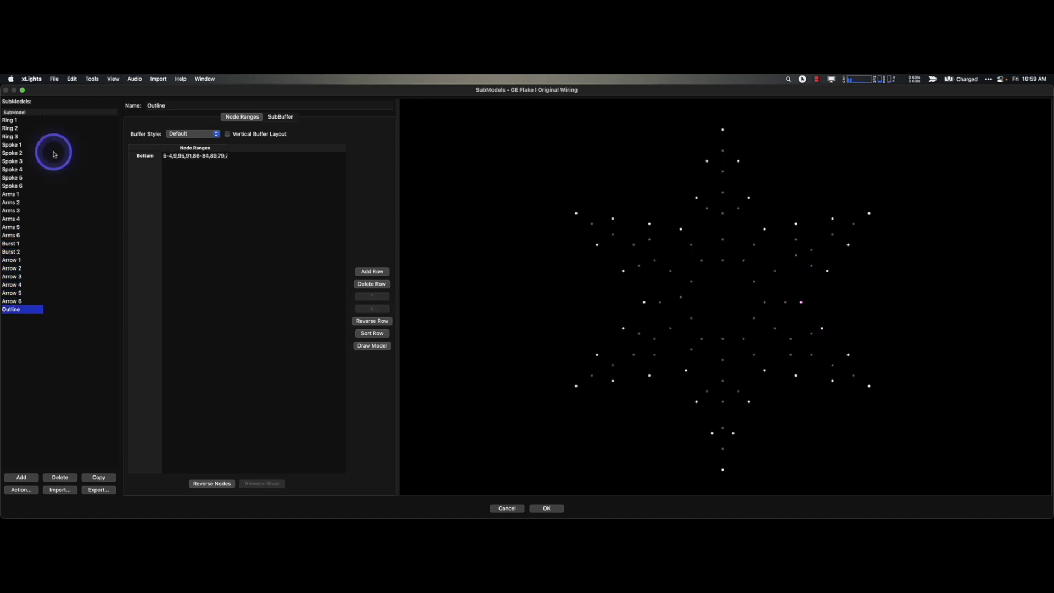
left_click(498, 513)
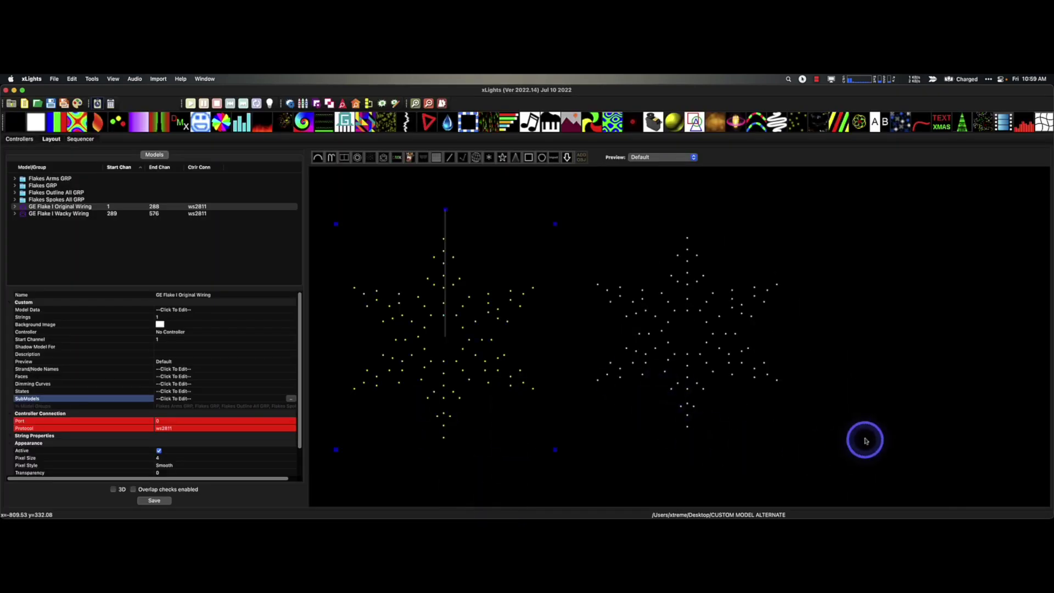
- Open the Wacky Wiring flake's Model Data grid full-screen and zoom out to see all nodes
left_click(679, 327)
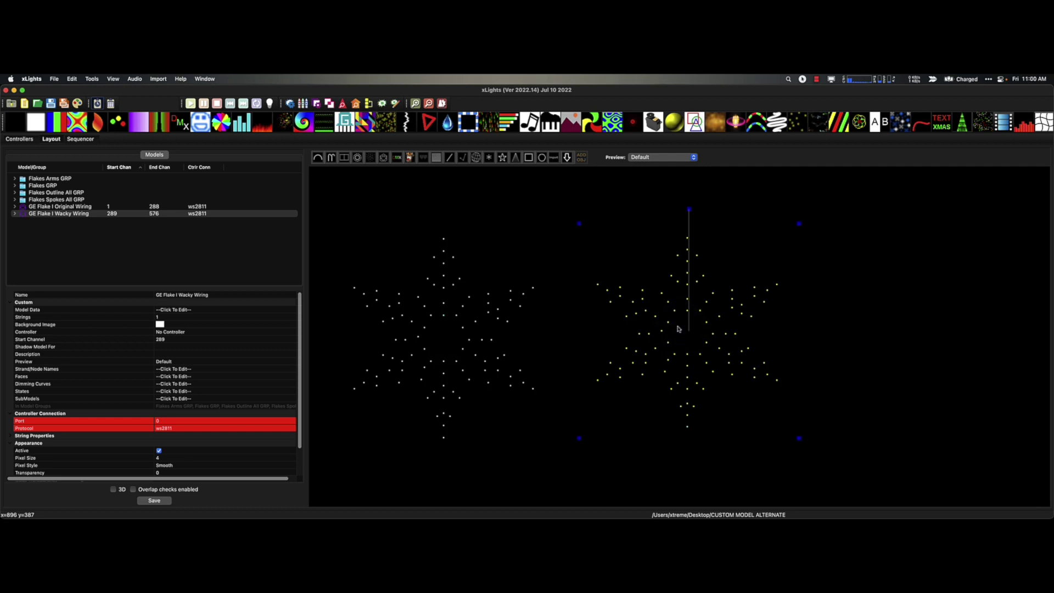
left_click(292, 310)
left_click(292, 310)
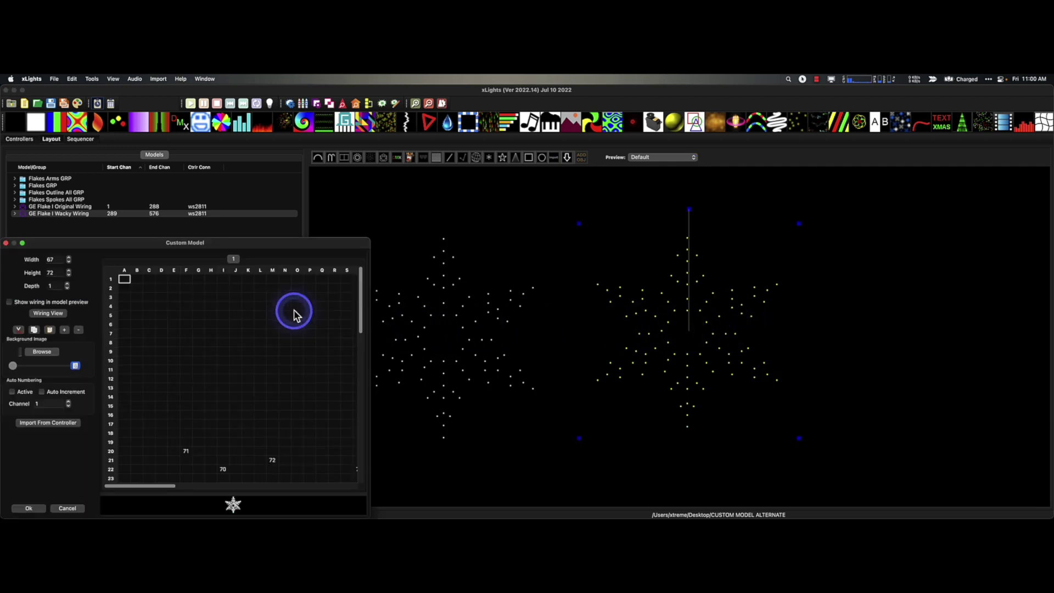
double_click(327, 246)
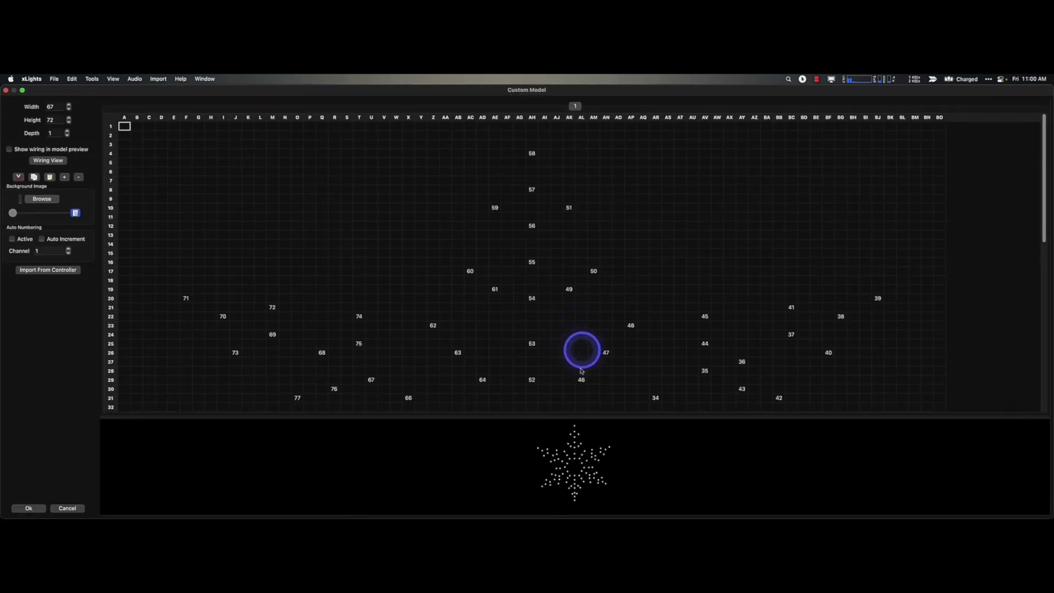
left_click(78, 177)
left_click(79, 178)
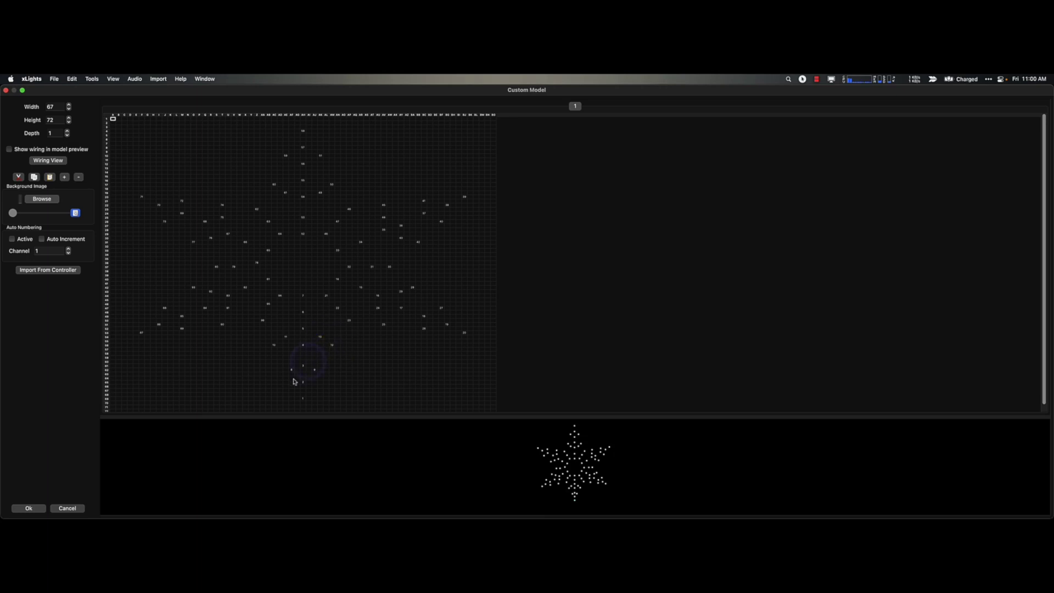
- Close the custom model editor, save the layout, and open the wacky flake's SubModels editor full-screen
left_click(32, 507)
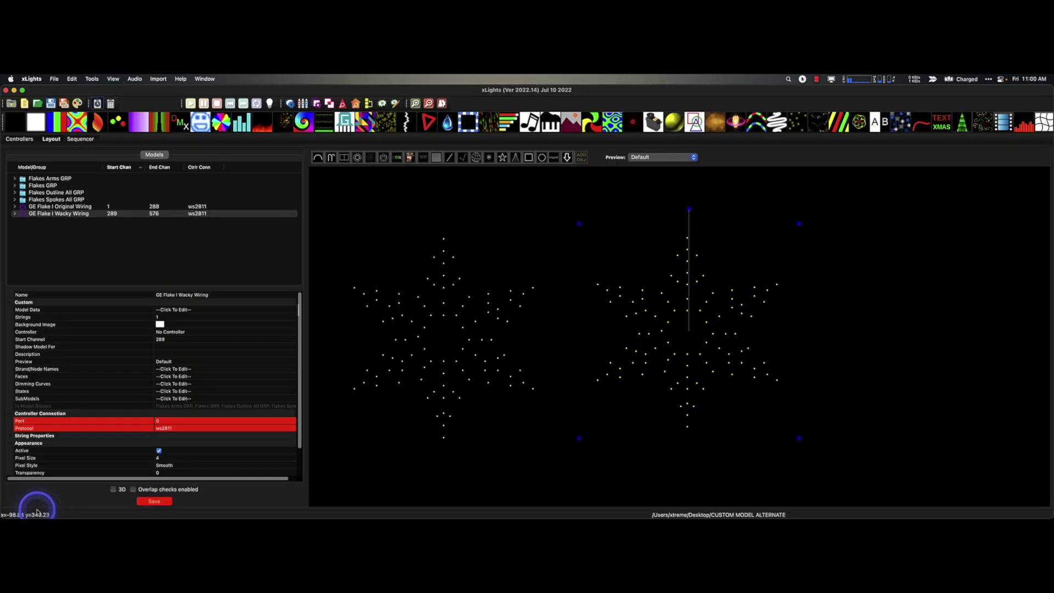
left_click(155, 500)
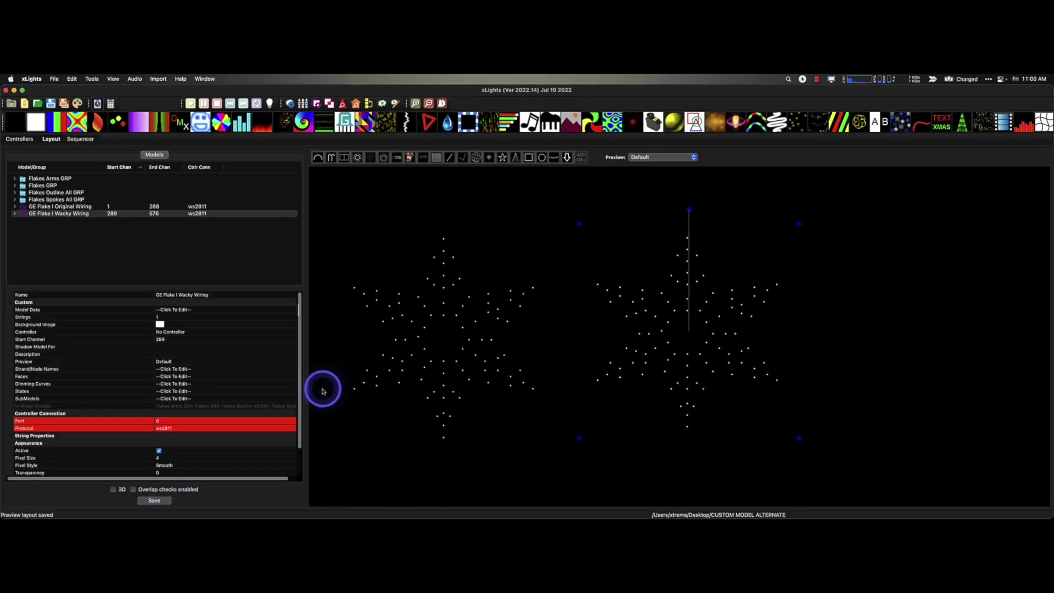
left_click(293, 400)
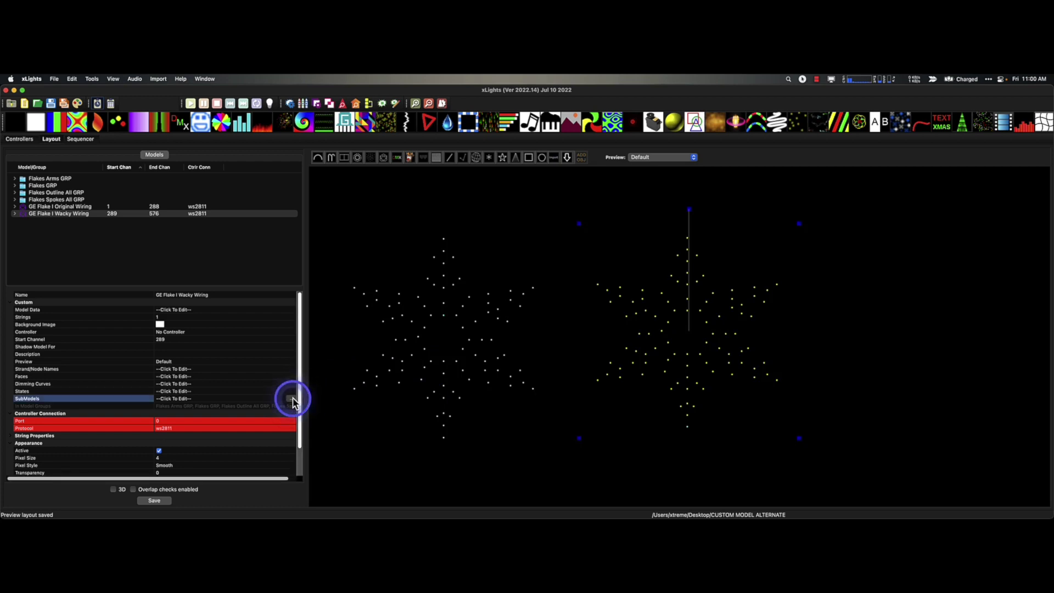
left_click(291, 399)
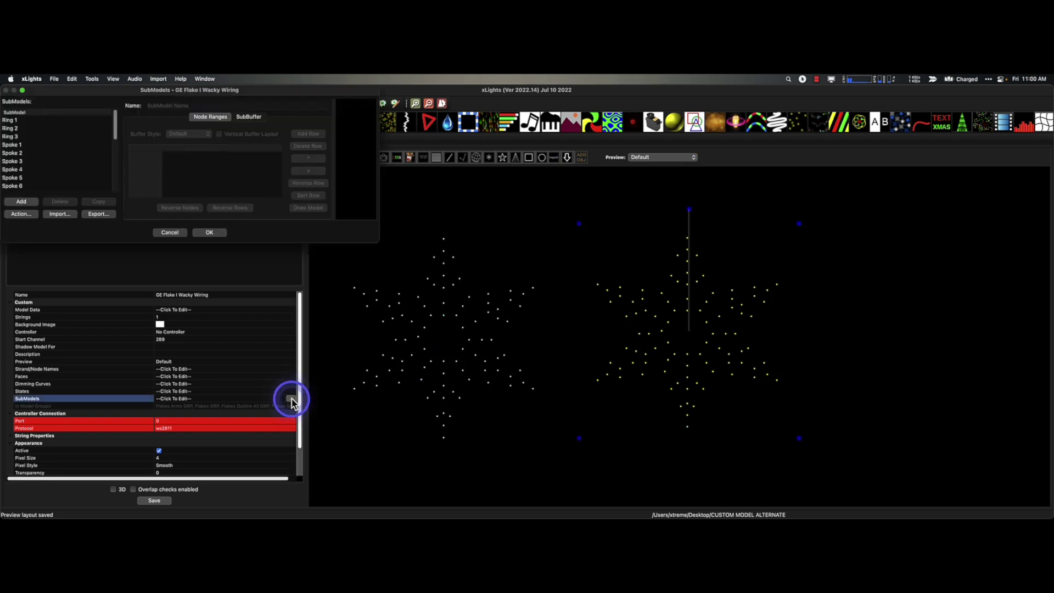
left_click(298, 94)
left_click(299, 95)
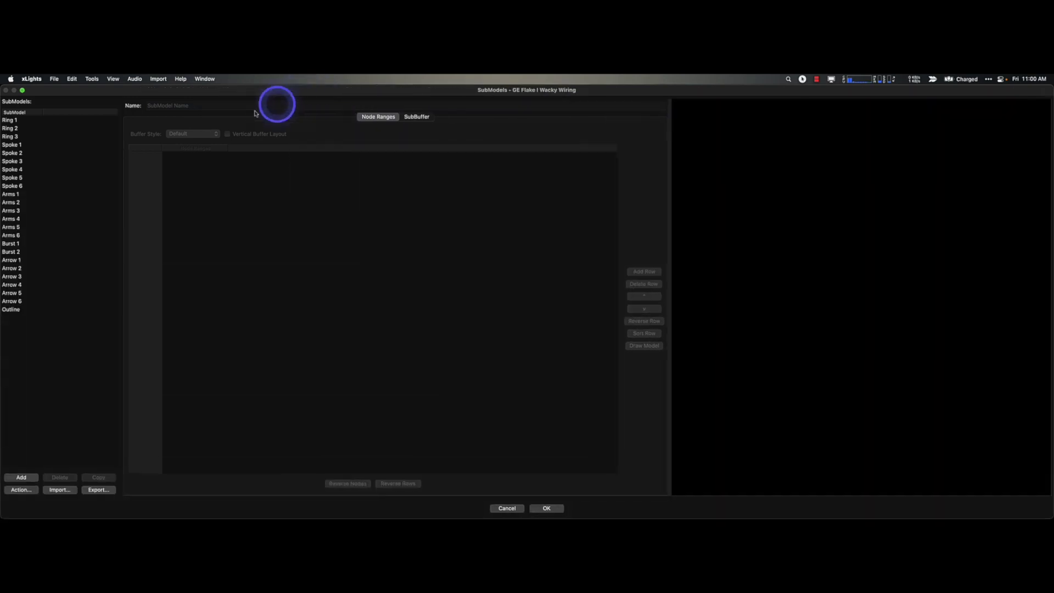
- Widen the preview and step through the wacky flake's submodels from Ring 1 to Outline
left_click(11, 121)
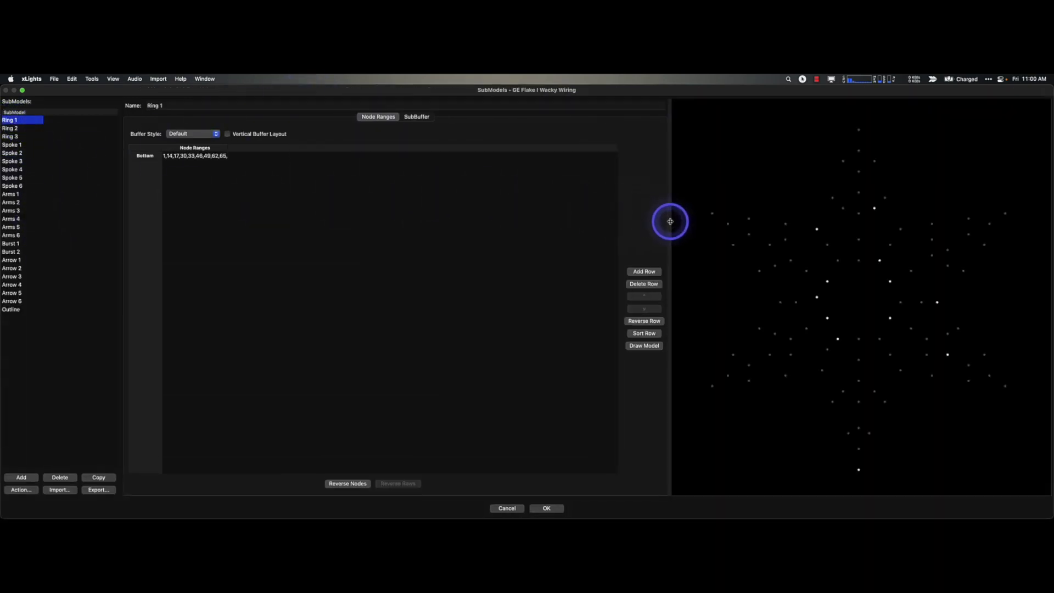
left_click(591, 239)
left_click_drag(571, 243, 396, 242)
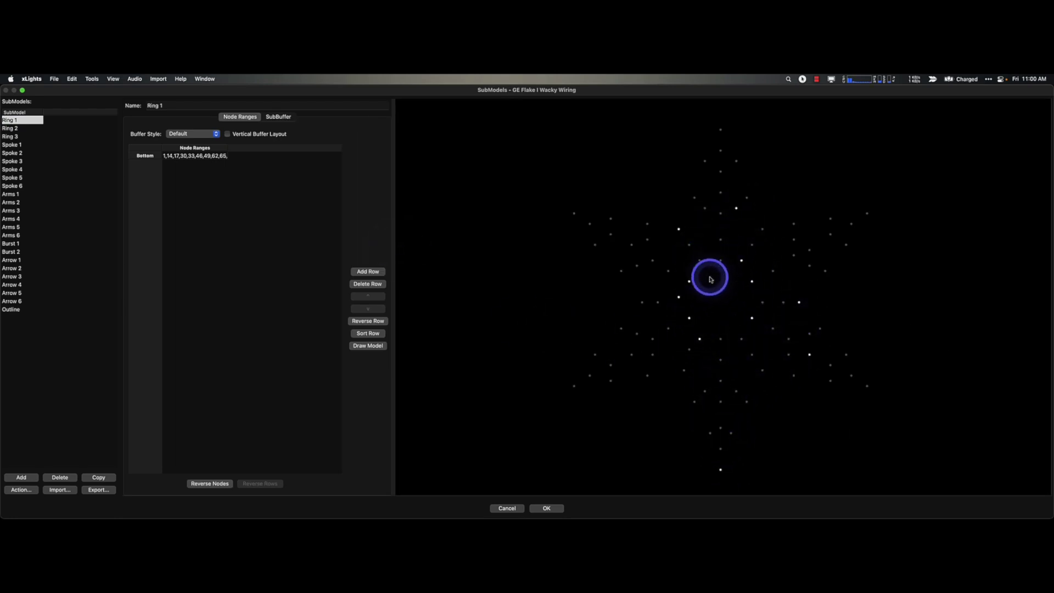
left_click(11, 136)
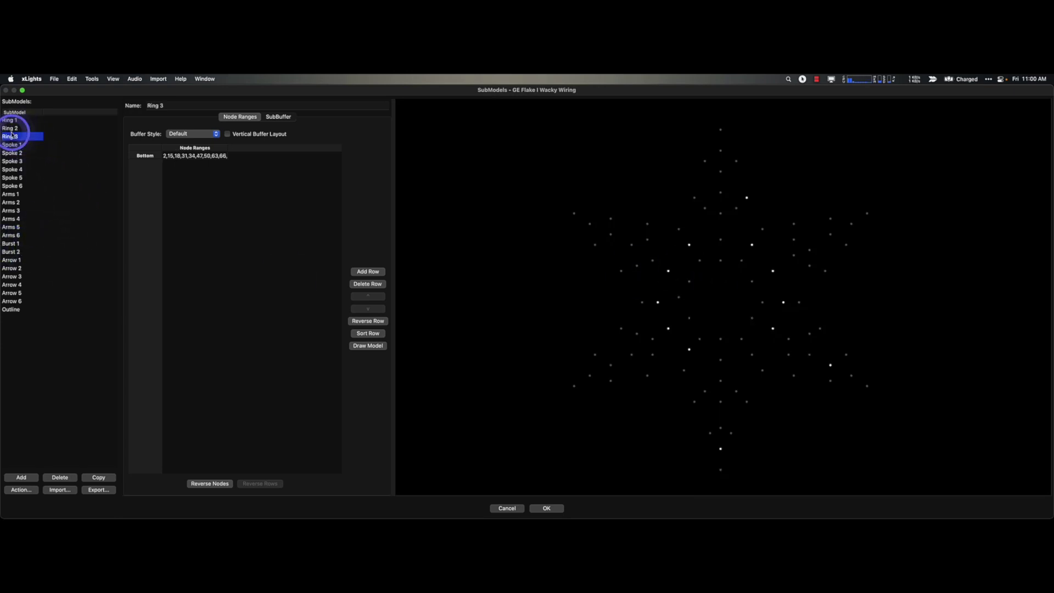
left_click(12, 129)
key("Down")
key("Down")
key("Down")
key("Down")
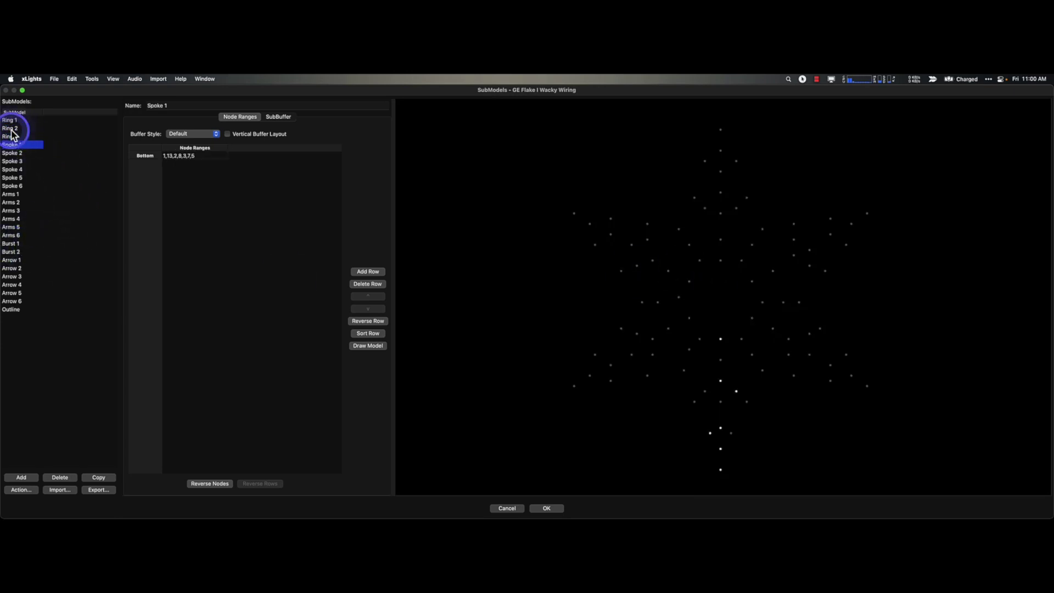
key("Down")
key("Down")
key("Down")
key("Down")
key("Down")
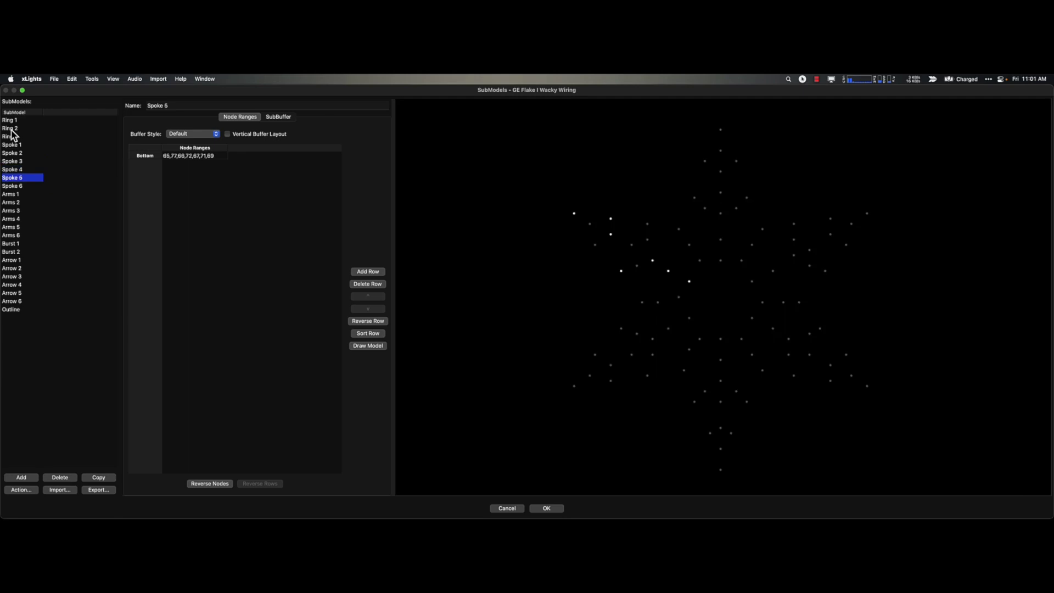
key("Down")
key("Down")
key("Down")
key("Down")
key("Down")
key("Down")
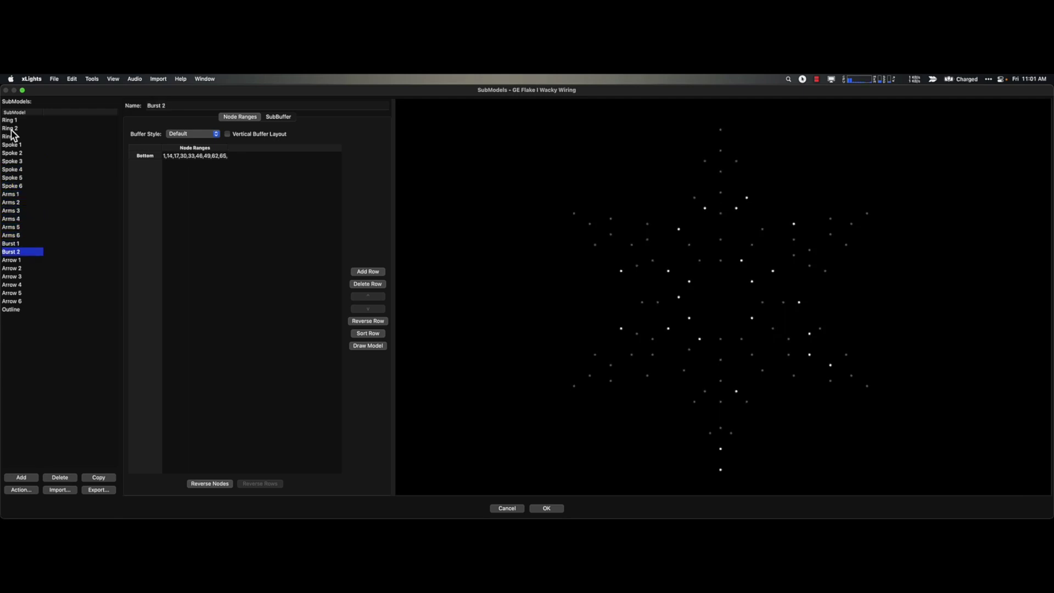
key("Down")
key("Down")
key("Down")
key("Down")
key("Down")
key("Down")
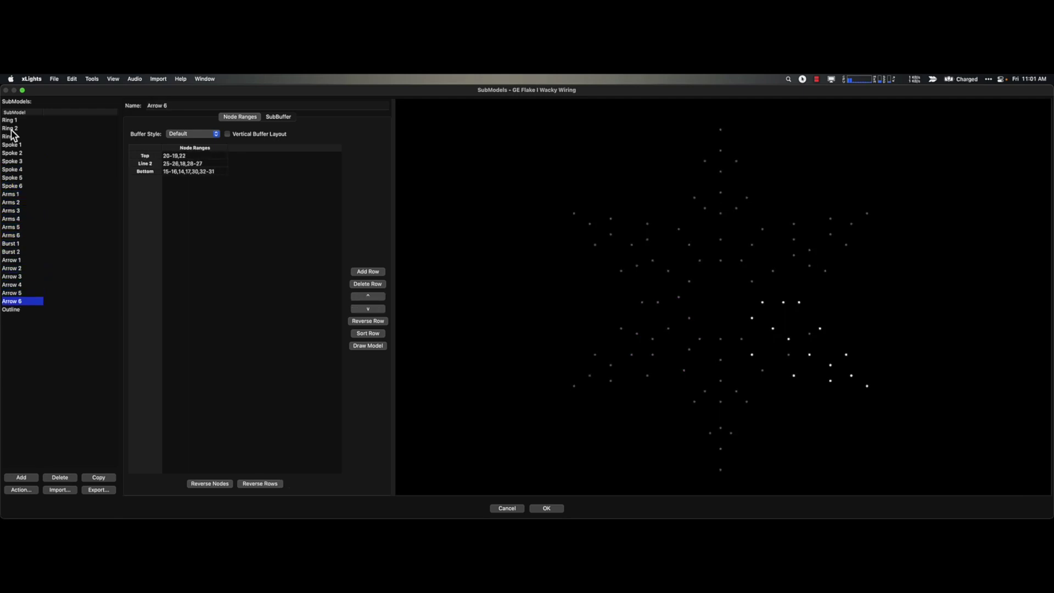
key("Down")
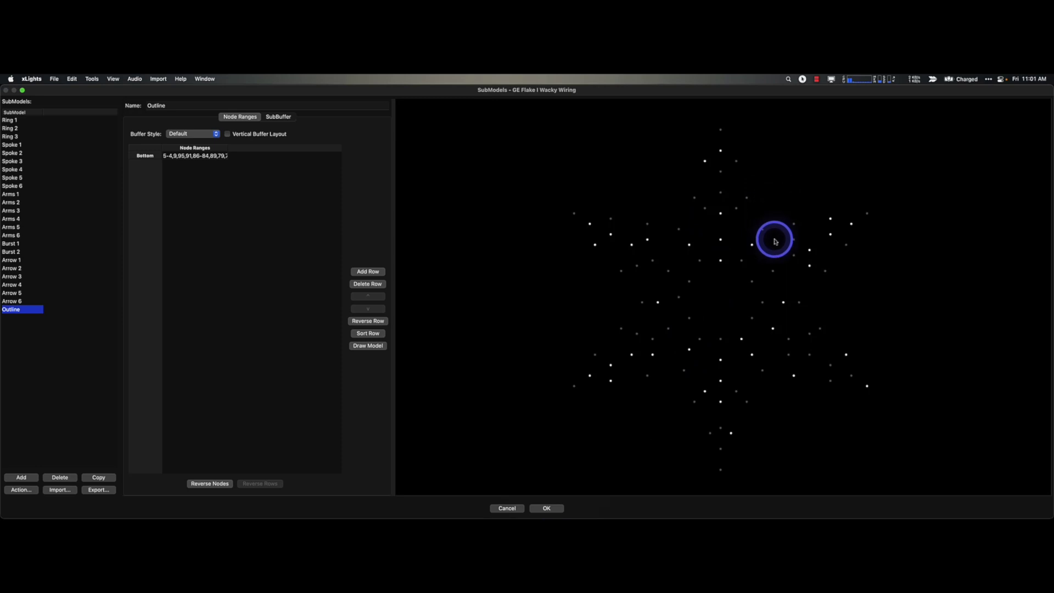
- Select Ring 1 and inspect its node range, then clear the selection
left_click(8, 121, "super")
left_click(188, 157)
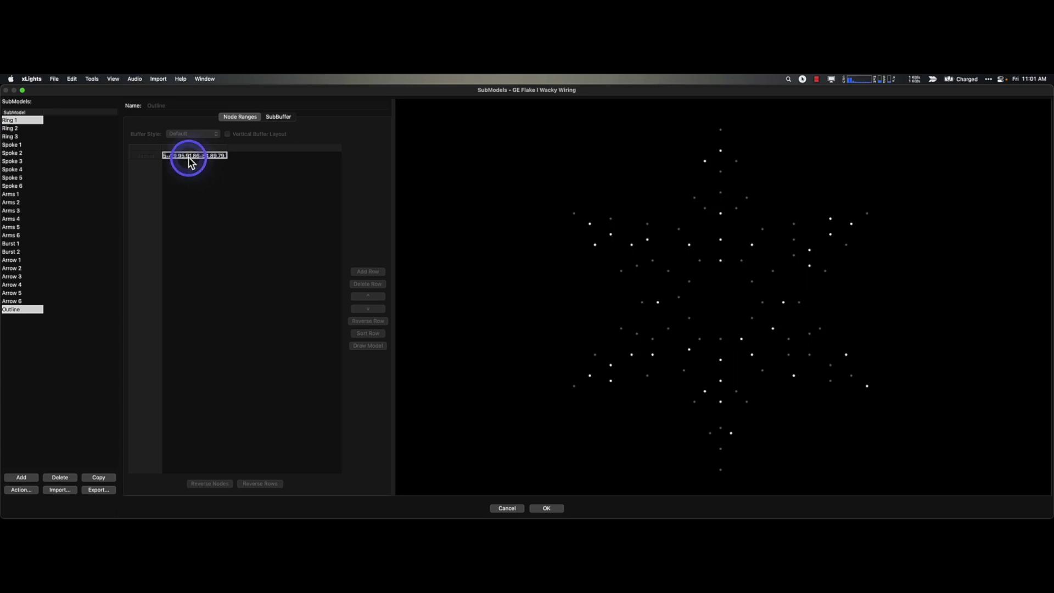
left_click(193, 157)
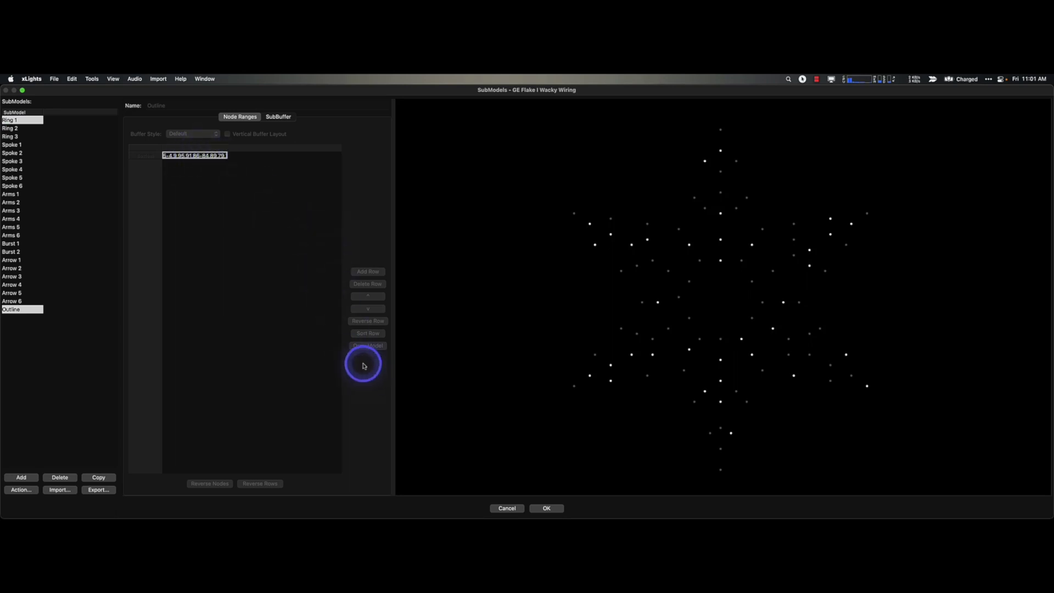
left_click(497, 364)
left_click(33, 235)
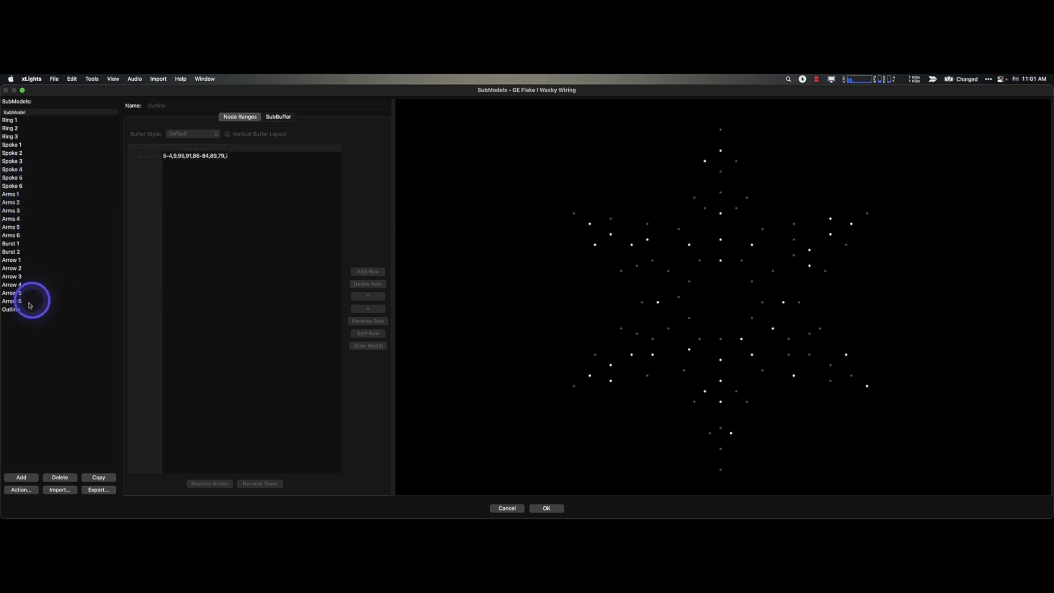
- Open Ring 1's node picker grid enlarged, then cancel it and the SubModels editor
left_click(11, 121)
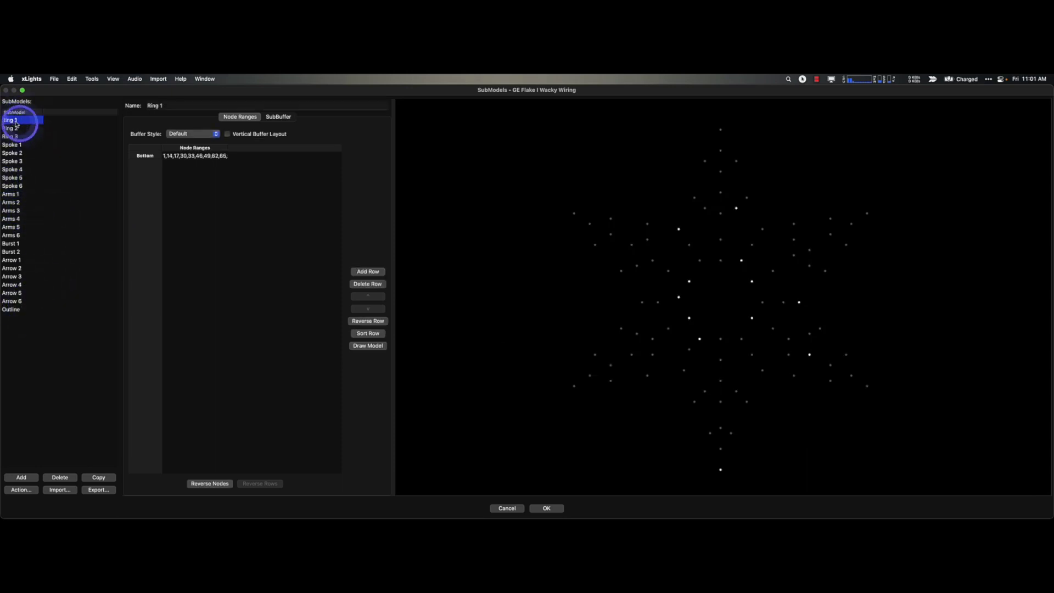
double_click(192, 155)
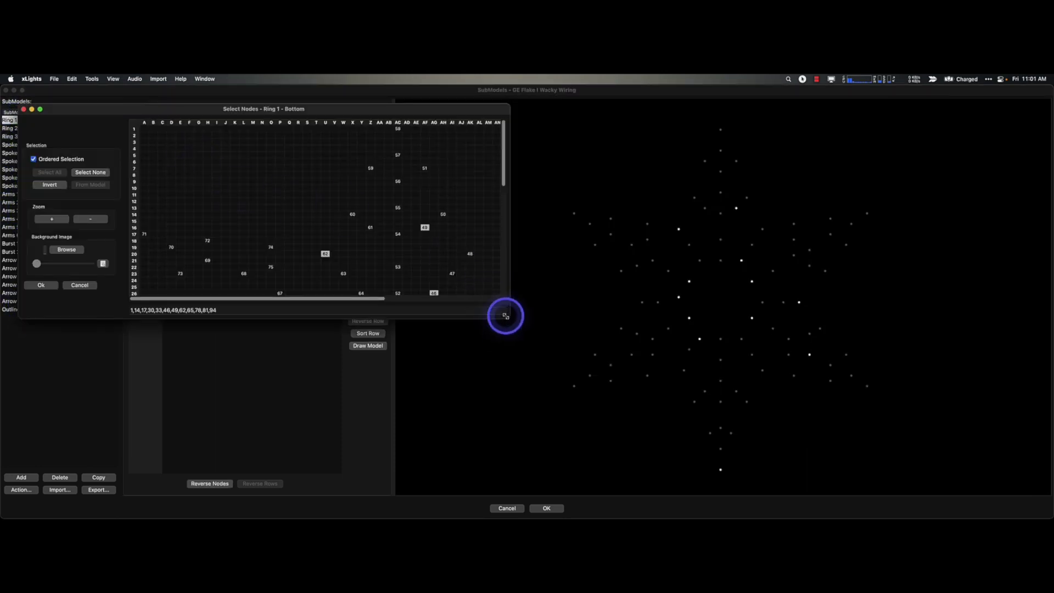
left_click_drag(506, 316, 662, 470)
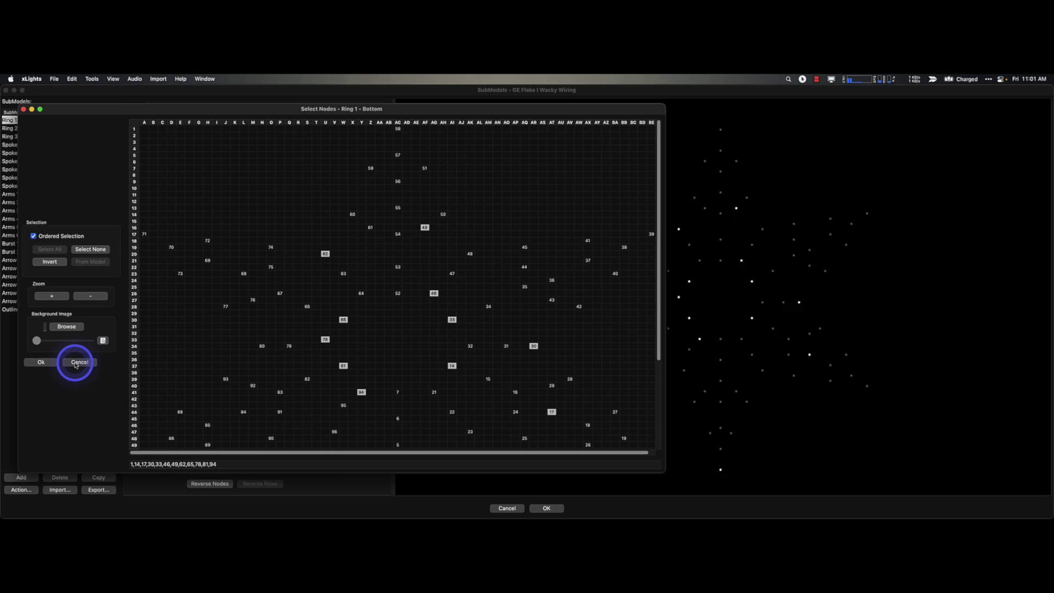
left_click(78, 362)
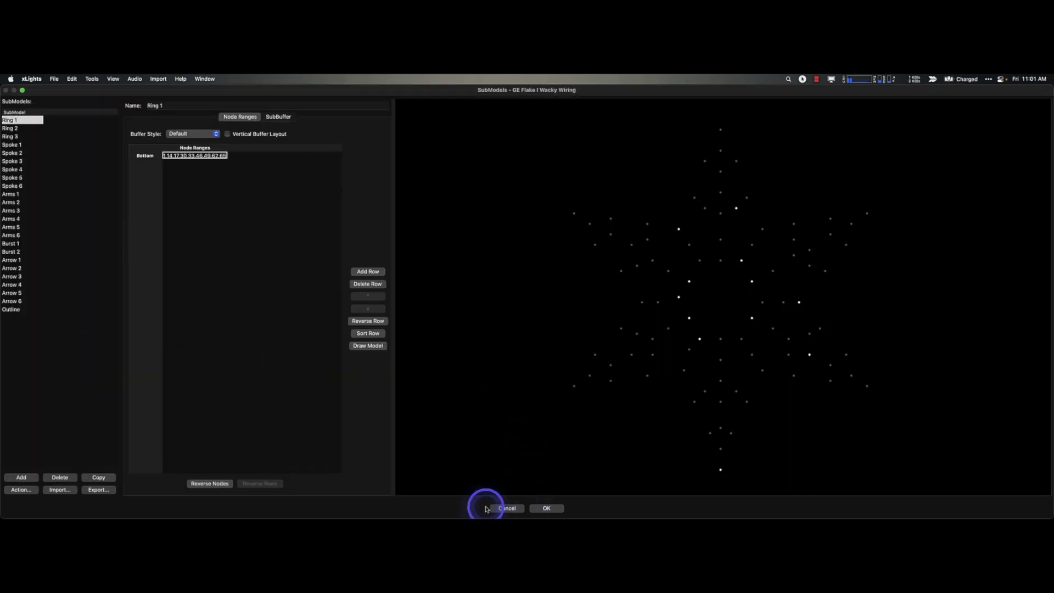
left_click(508, 508)
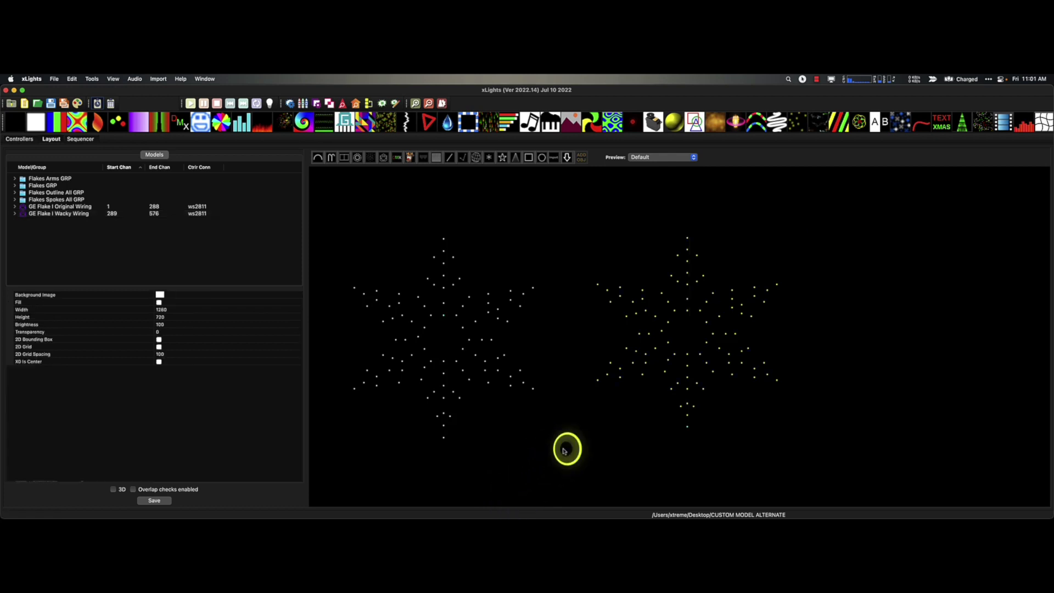
- Look over the Remap Custom Model tool, close it, and run Tools > Check Sequence
left_click(92, 79)
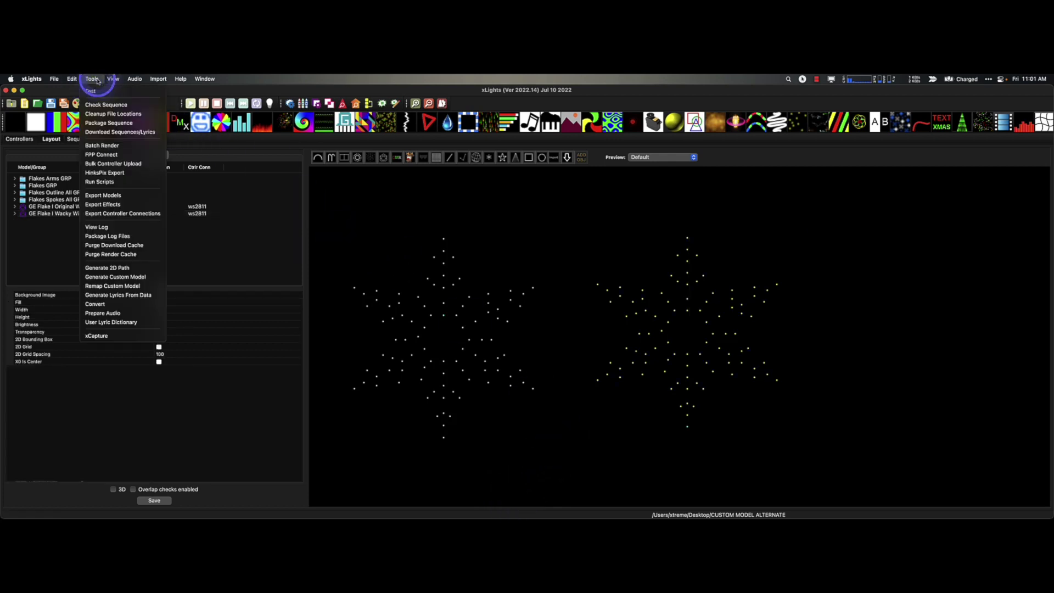
left_click(119, 286)
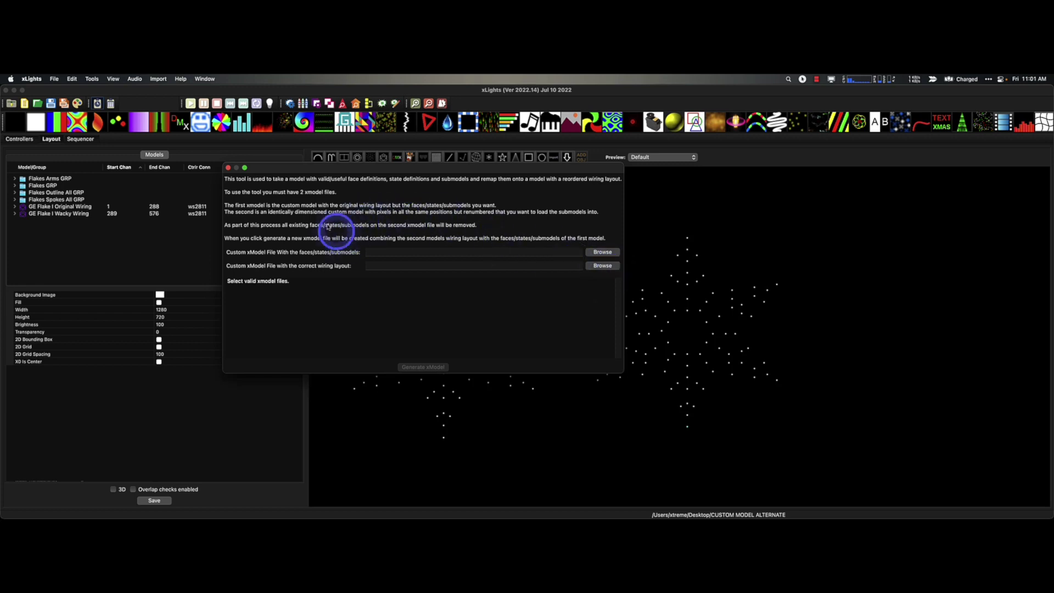
left_click(228, 169)
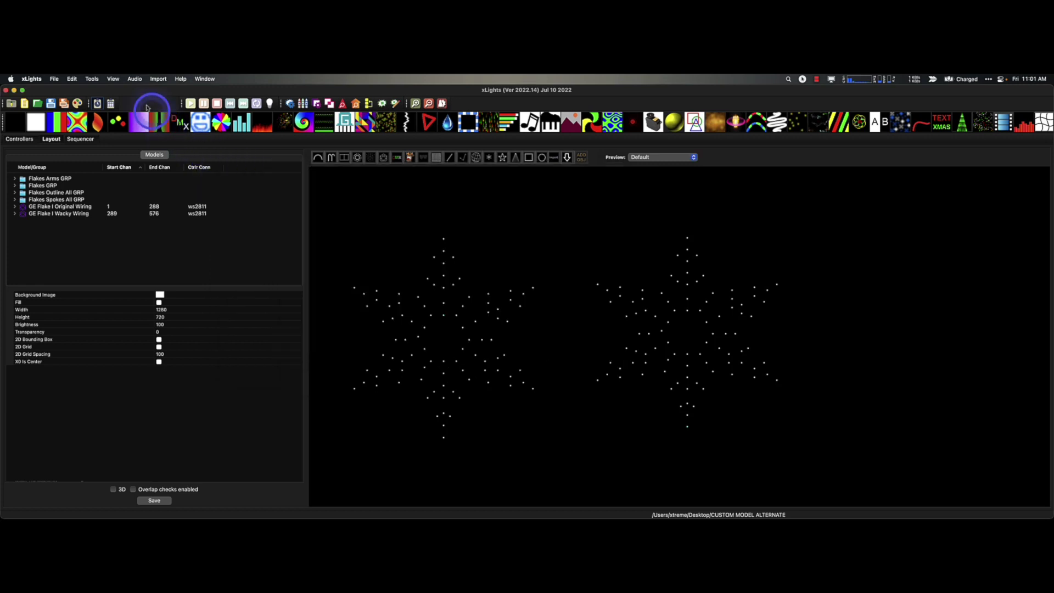
left_click(91, 80)
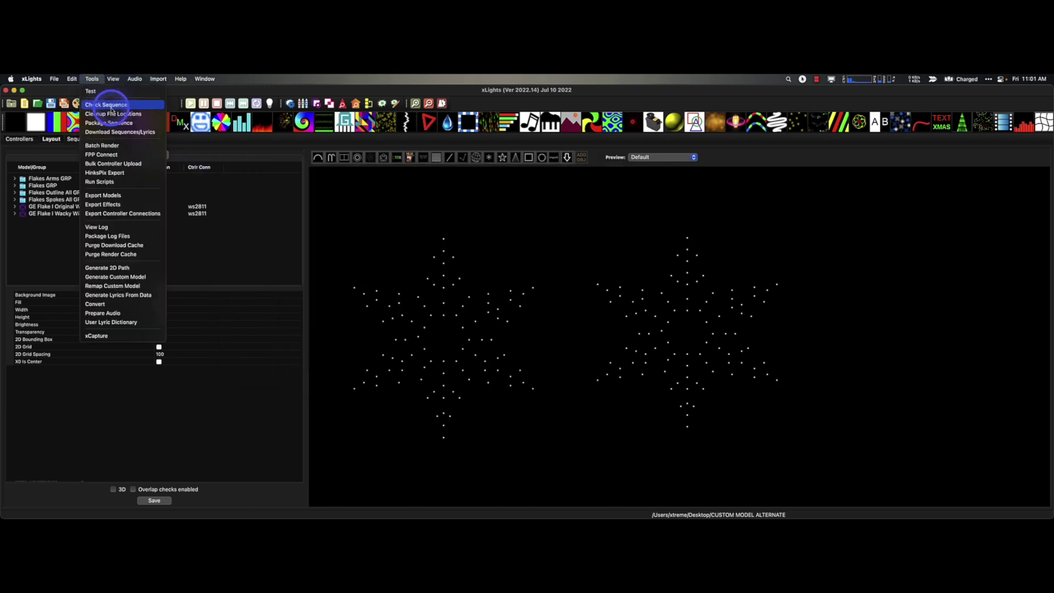
left_click(107, 104)
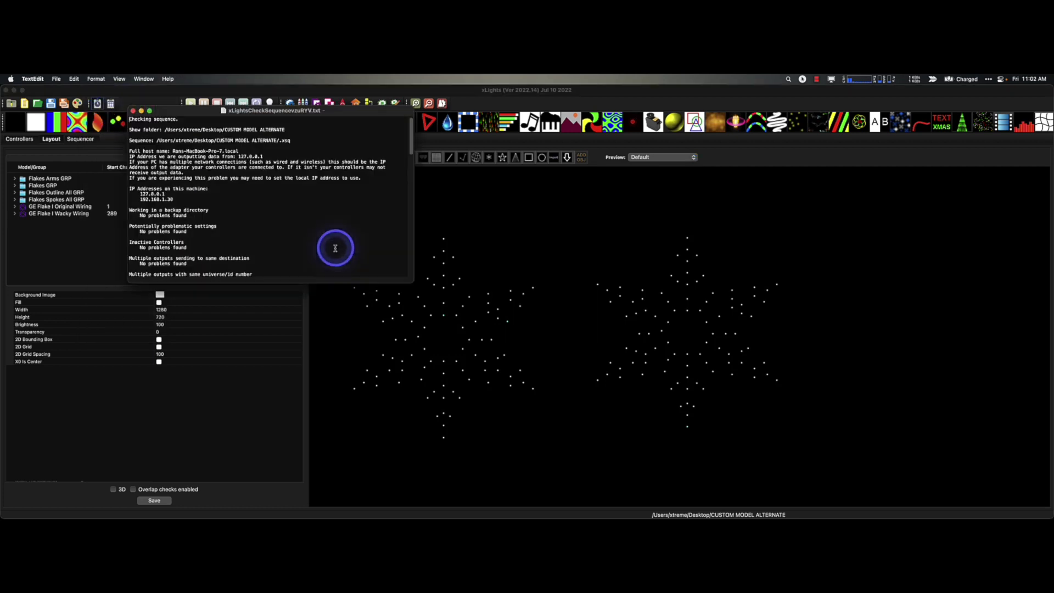
- Enlarge and scroll through the Check Sequence report, then close it and return to xLights
left_click_drag(417, 282, 480, 404)
scroll(296, 339, "down", 5)
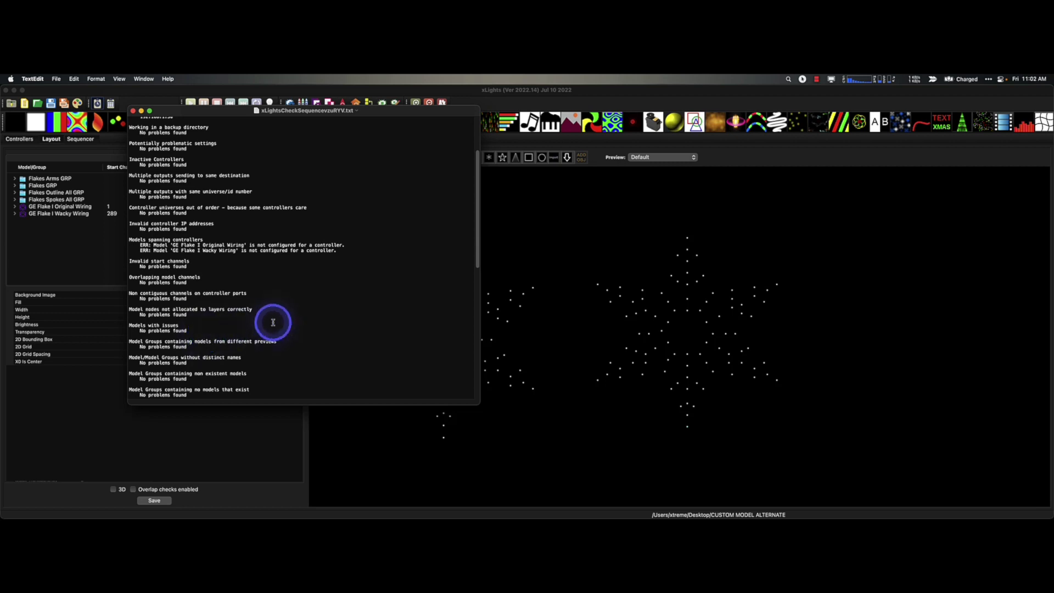
scroll(226, 291, "down", 1)
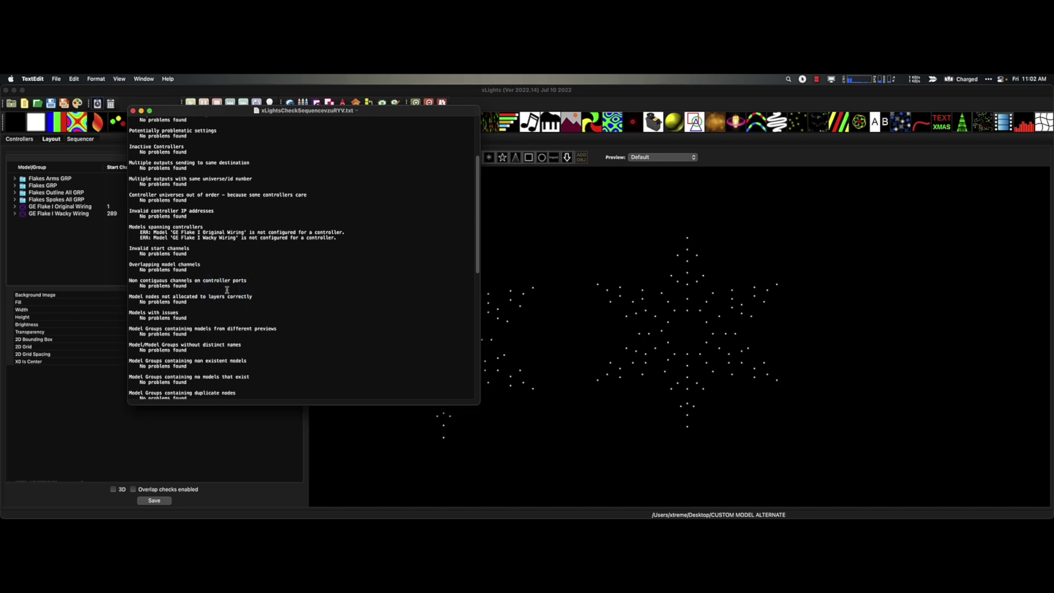
scroll(227, 289, "down", 1)
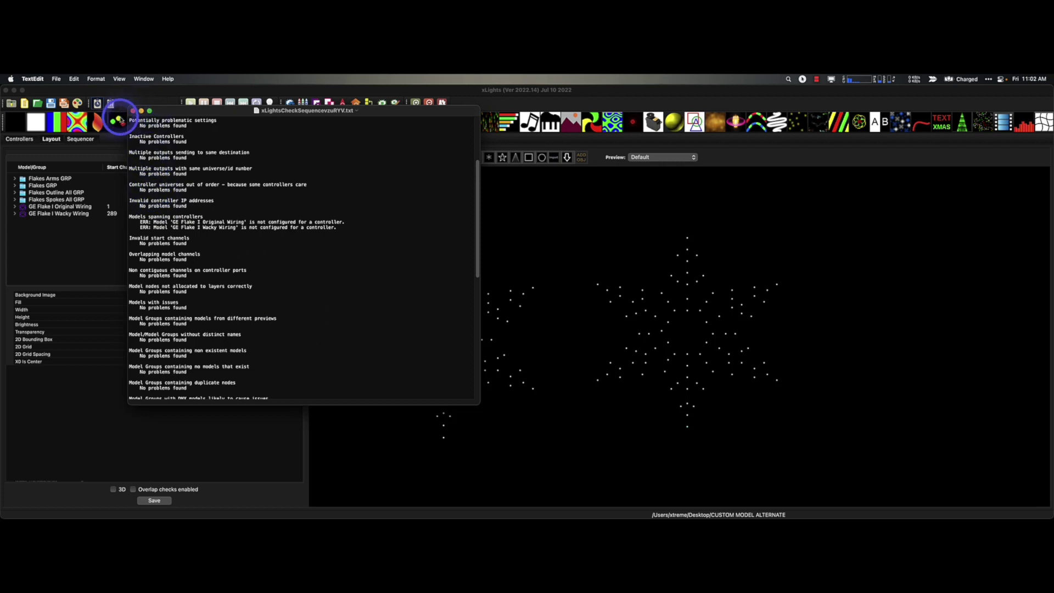
left_click(133, 111)
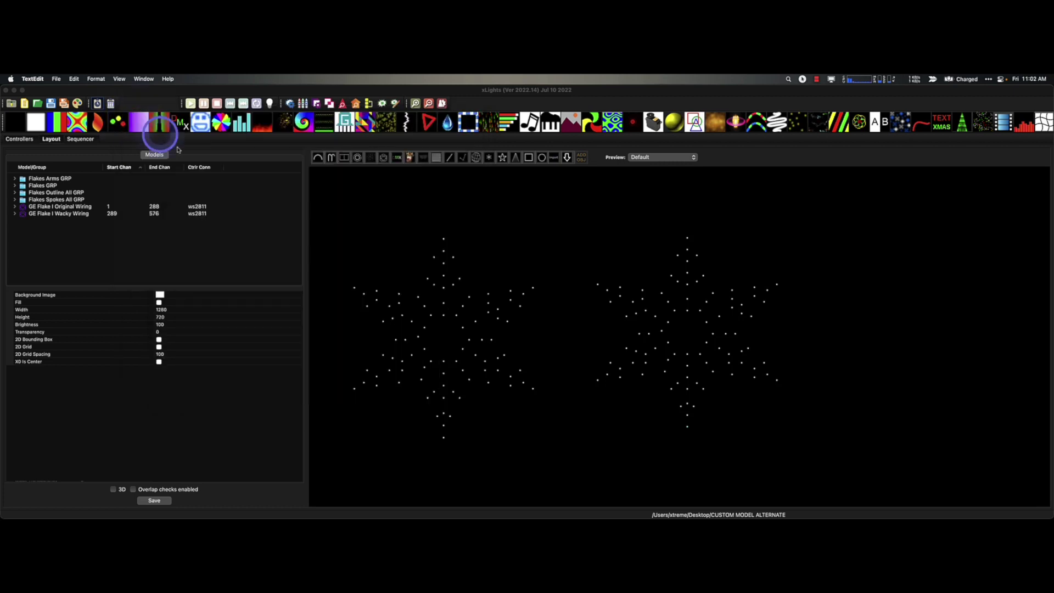
left_click(569, 420)
- Export Original Wiring as an xmodel to the Desktop with Flakes Arms, Flakes, Outline All and Spokes All groups
left_click(446, 327)
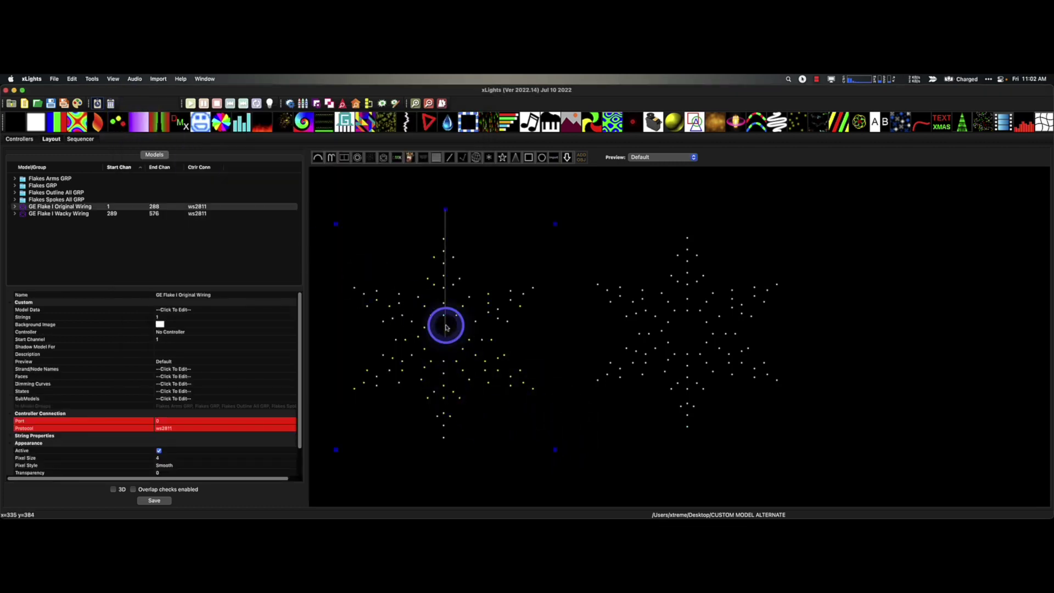
right_click(446, 327)
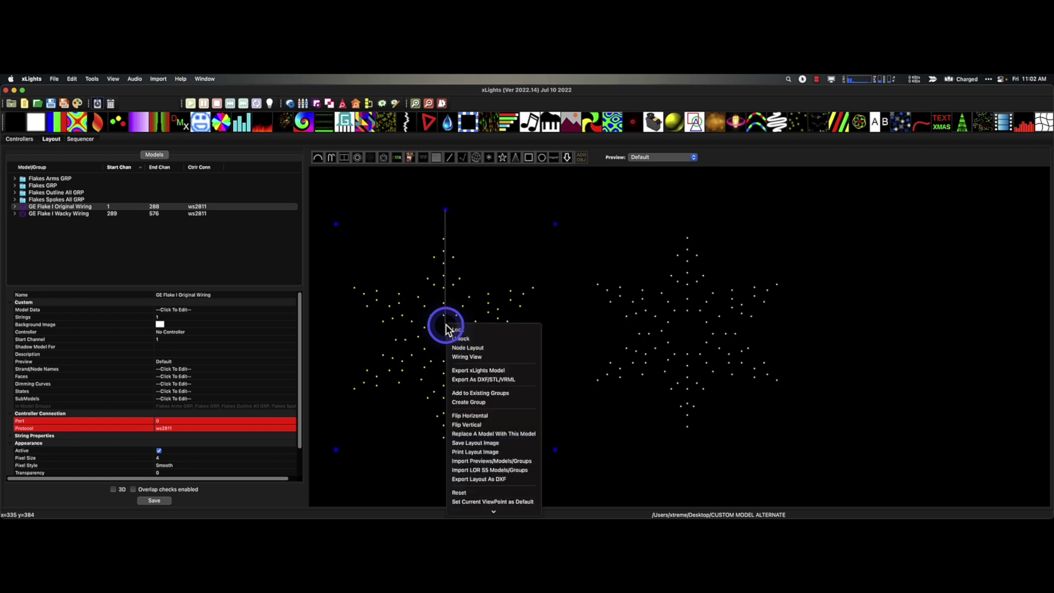
left_click(510, 372)
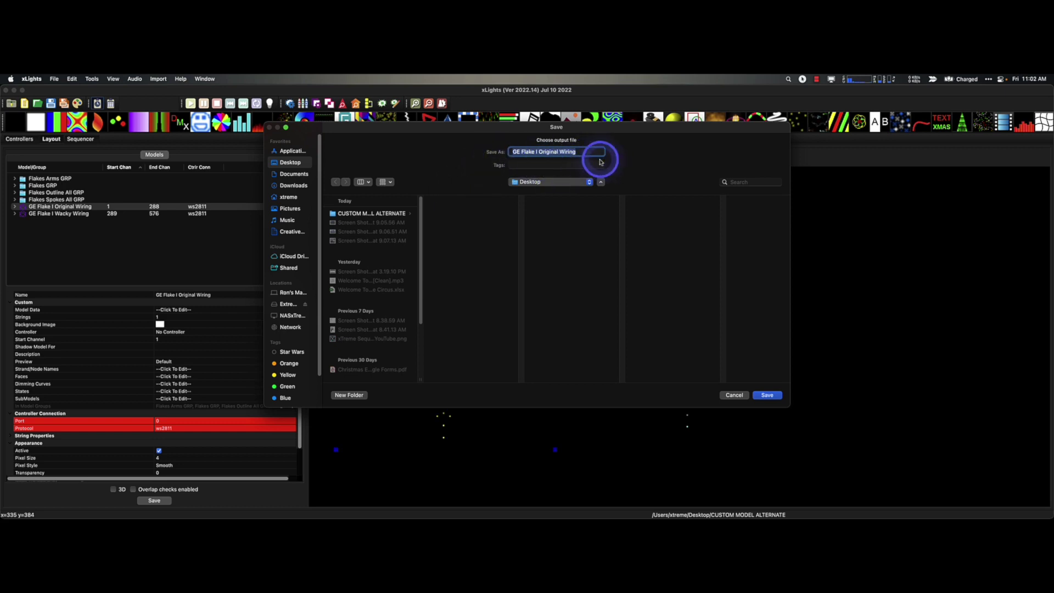
left_click(766, 395)
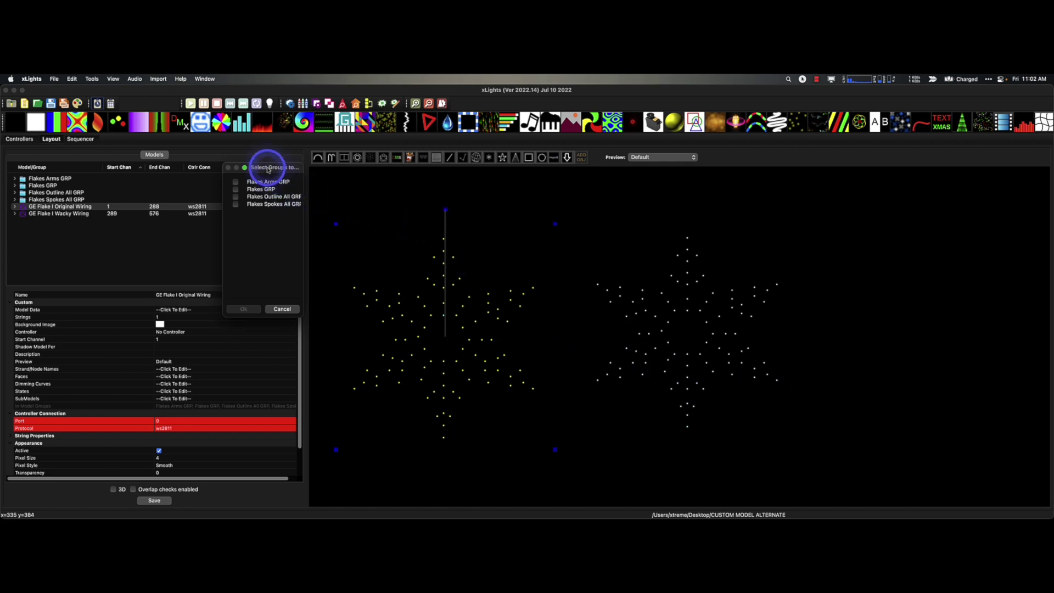
left_click_drag(272, 167, 404, 182)
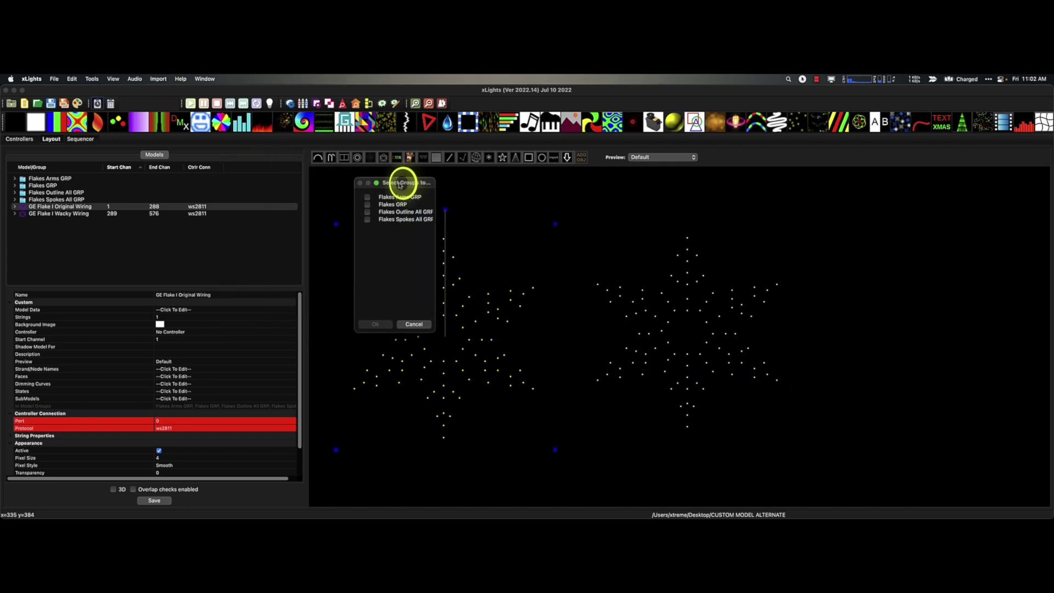
left_click(367, 197)
left_click(369, 204)
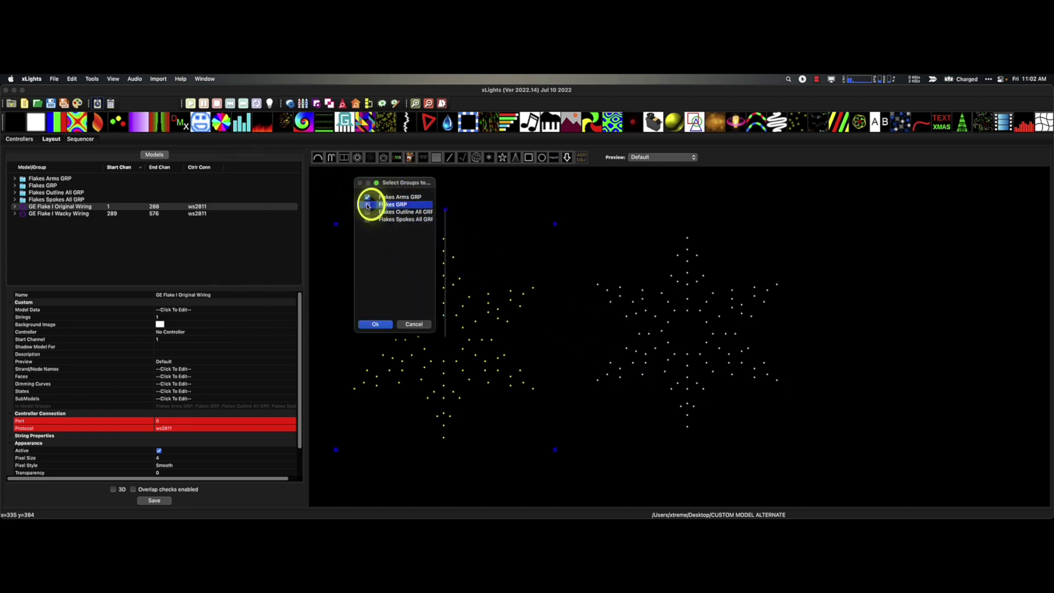
left_click(369, 220)
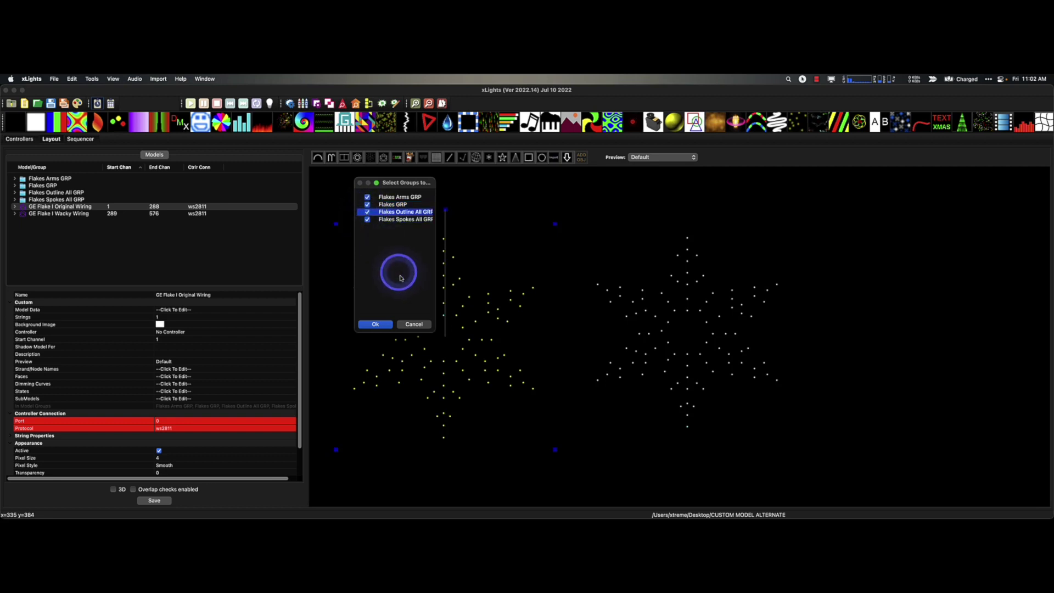
left_click(376, 324)
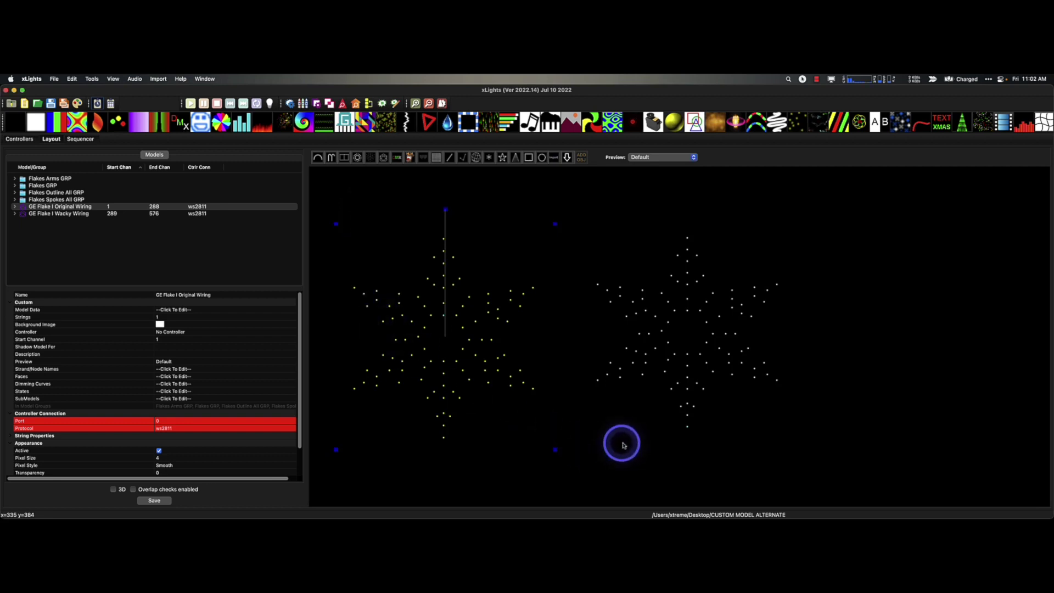
left_click(632, 423)
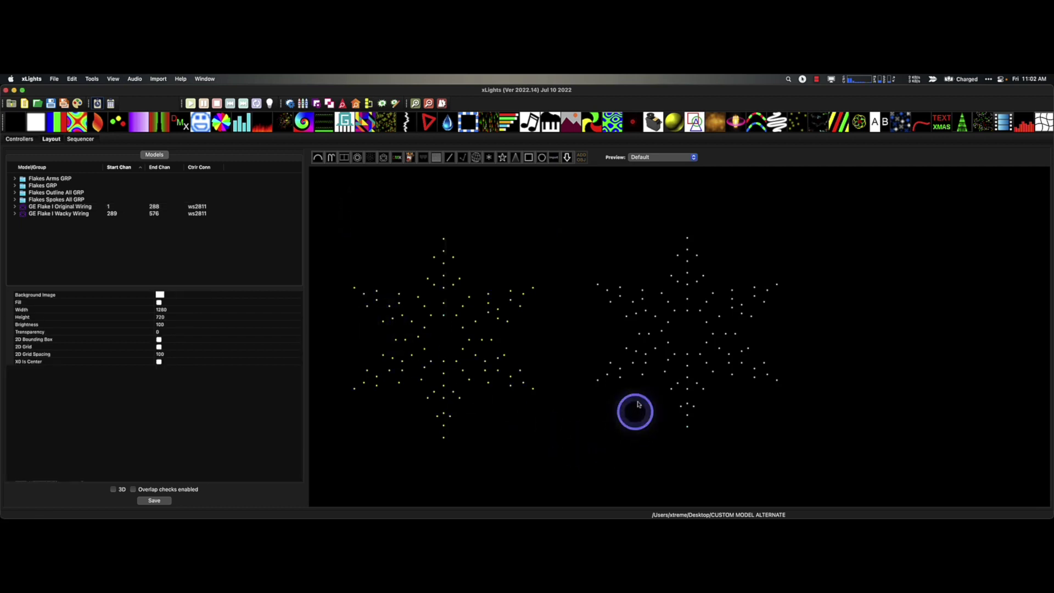
- Export Wacky Wiring as an xmodel to the Desktop with all four Flakes groups, then save the layout
right_click(680, 328)
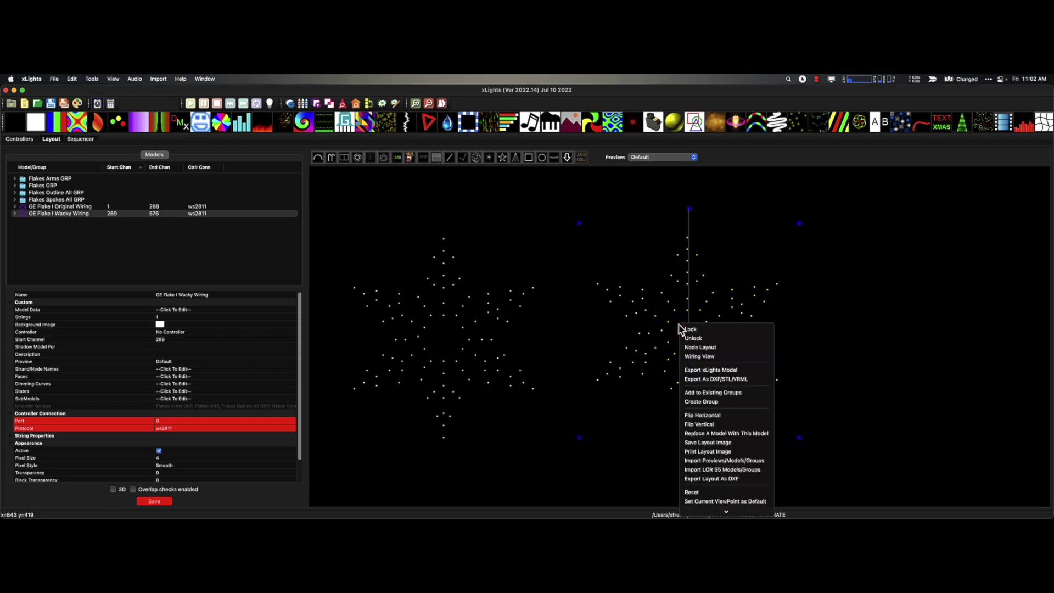
left_click(707, 370)
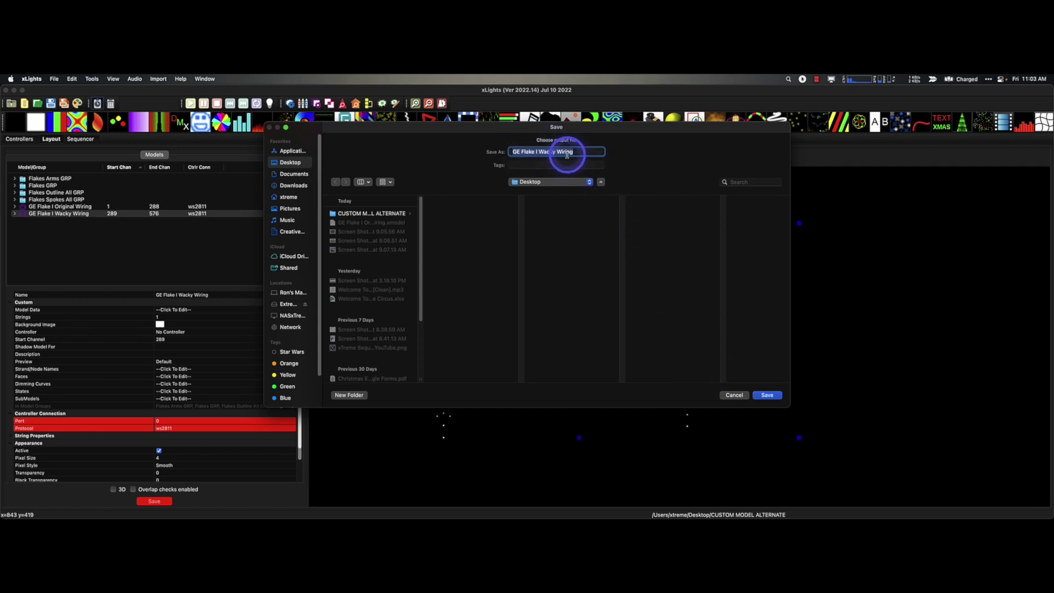
left_click(768, 396)
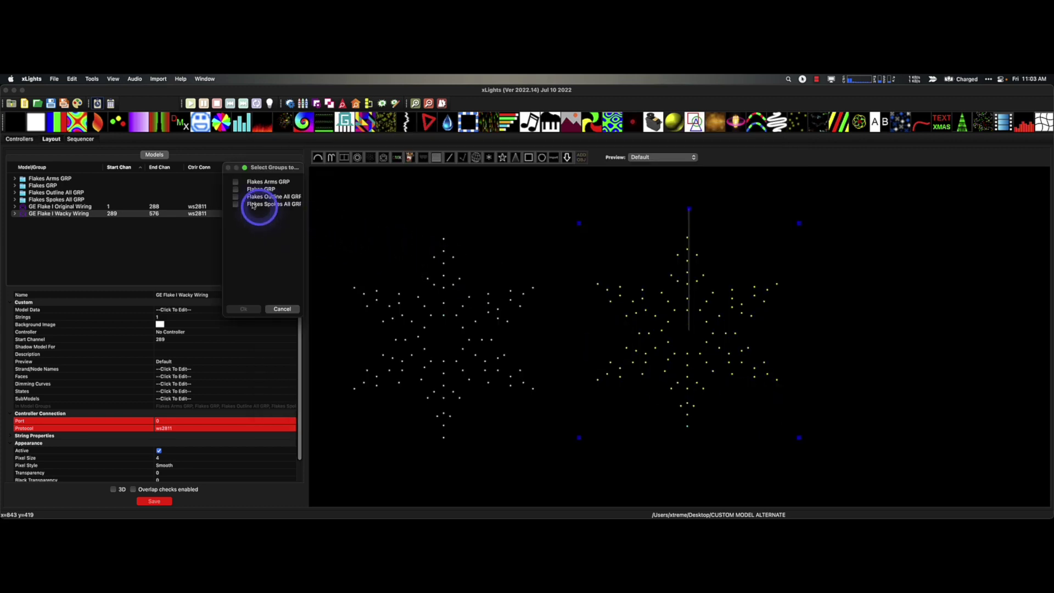
left_click(236, 182)
left_click(235, 190)
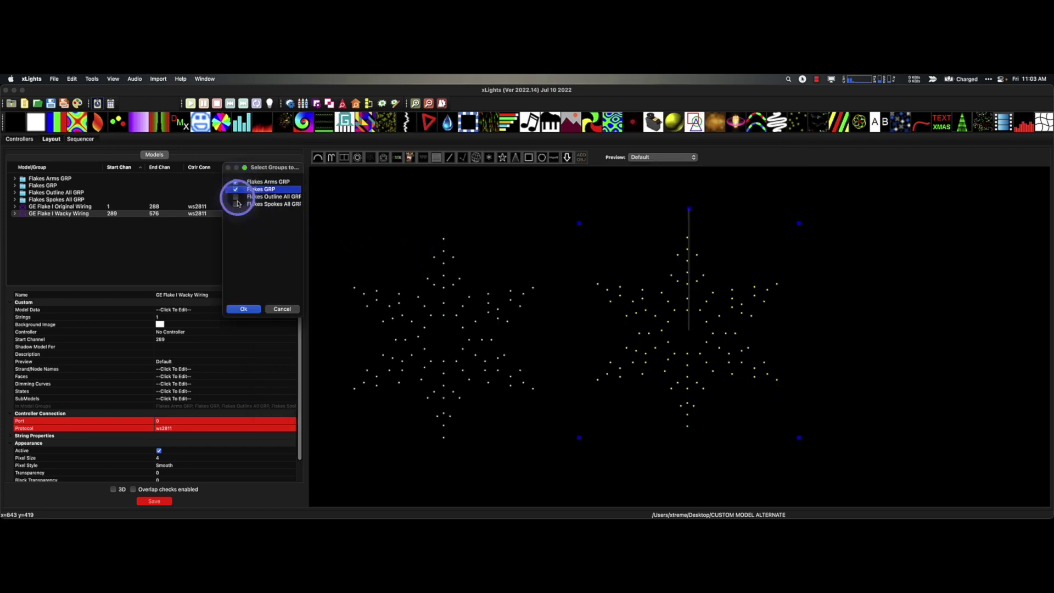
left_click(235, 198)
left_click(236, 204)
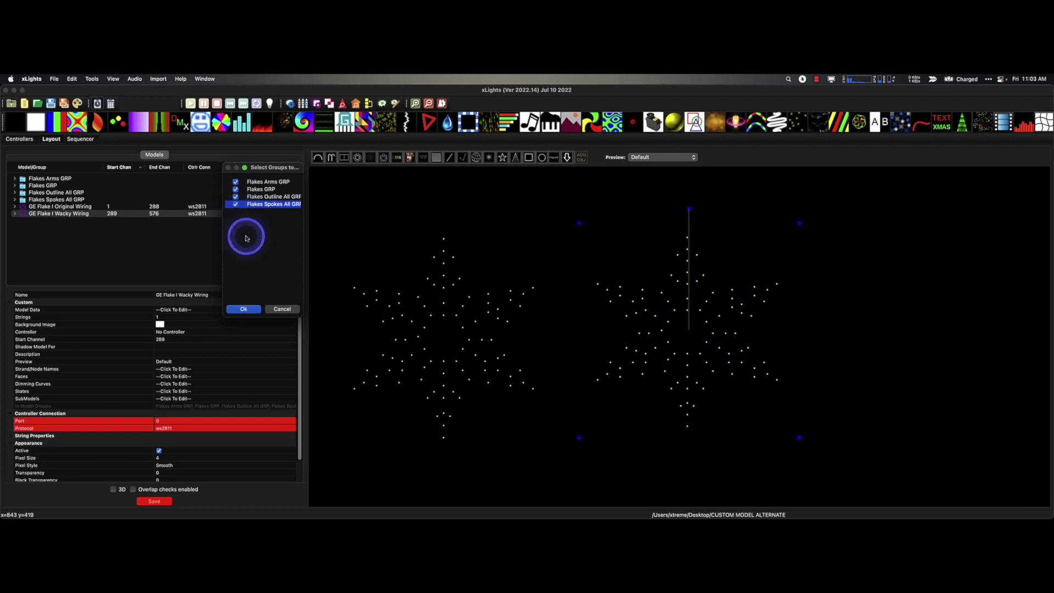
left_click(260, 312)
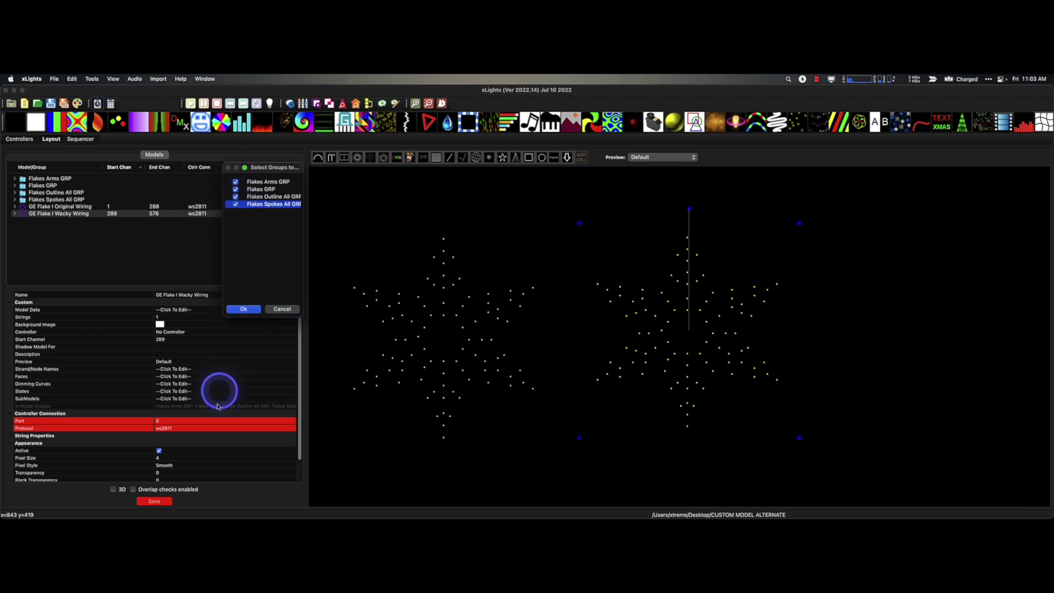
left_click(154, 501)
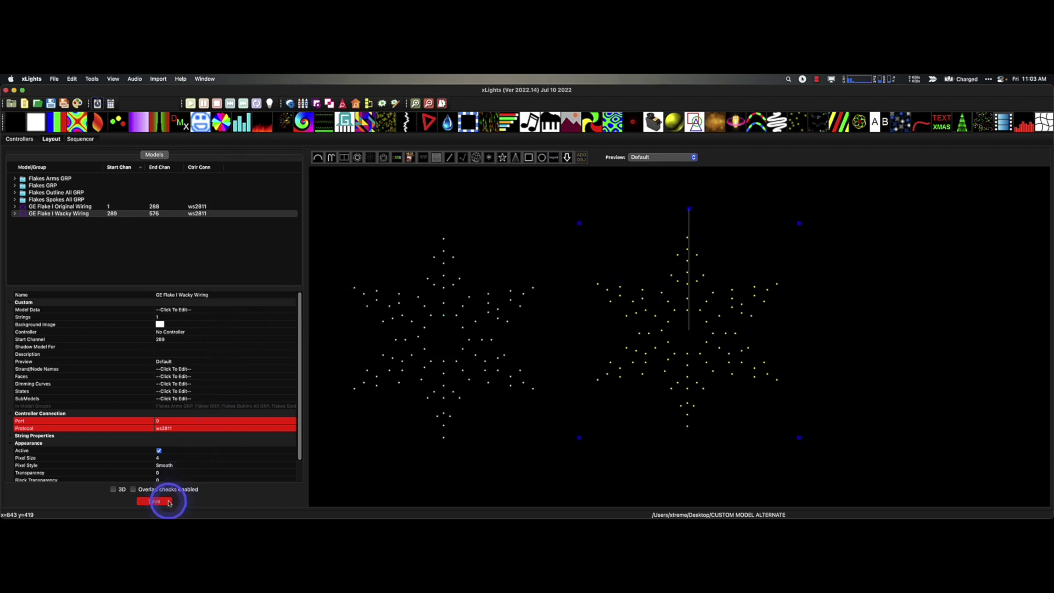
left_click(641, 484)
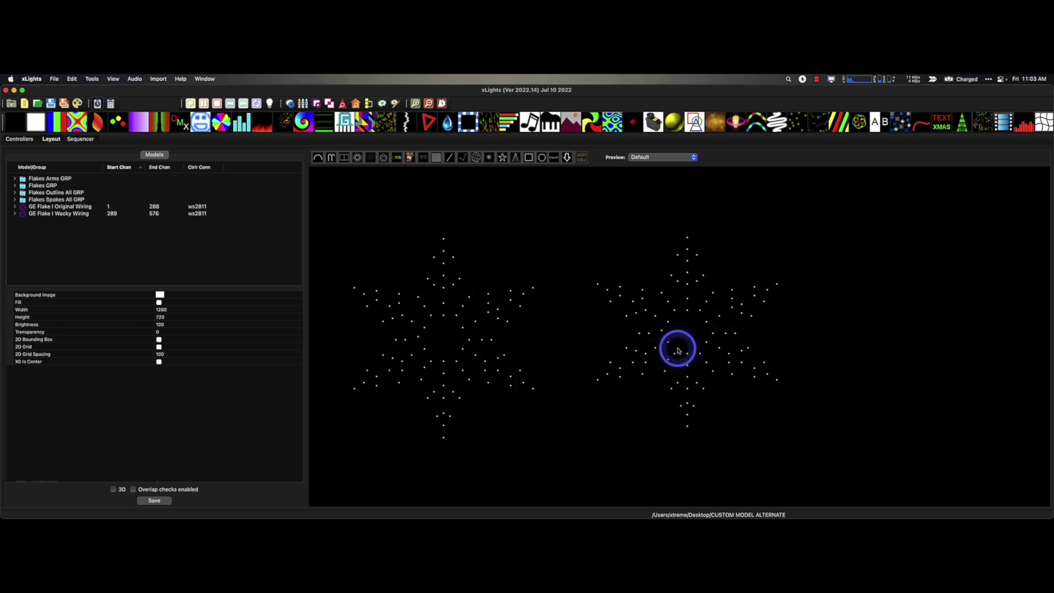
- Open Tools > Remap Custom Model and enlarge its window
left_click(94, 80)
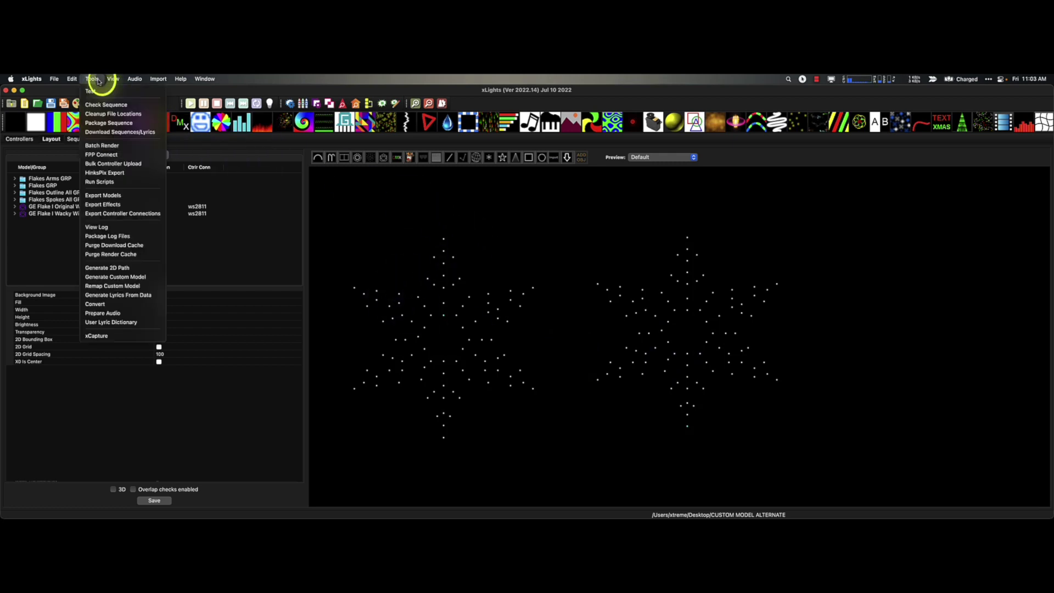
left_click(117, 286)
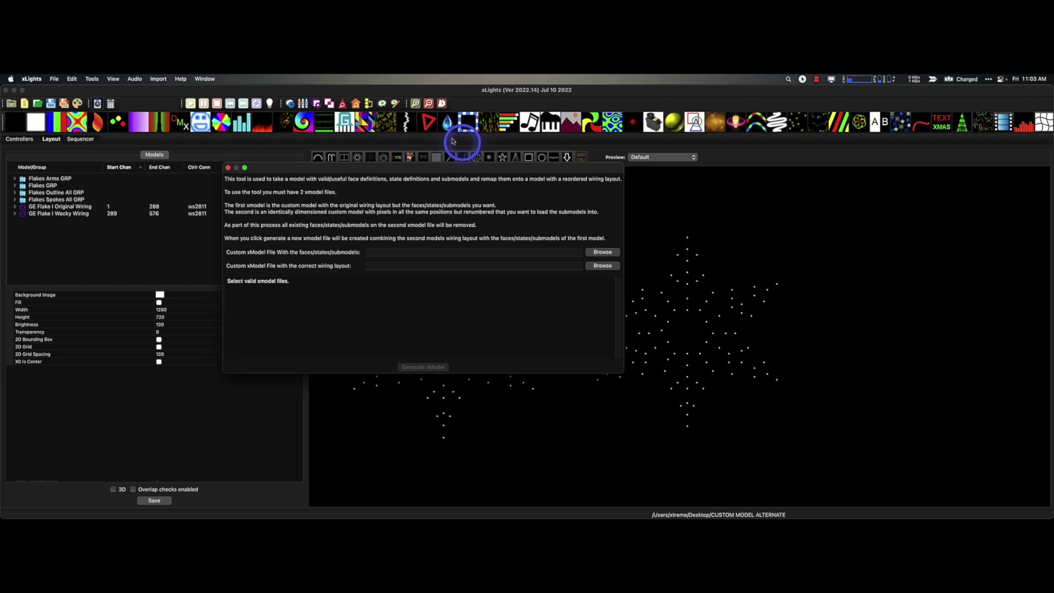
left_click_drag(439, 168, 496, 174)
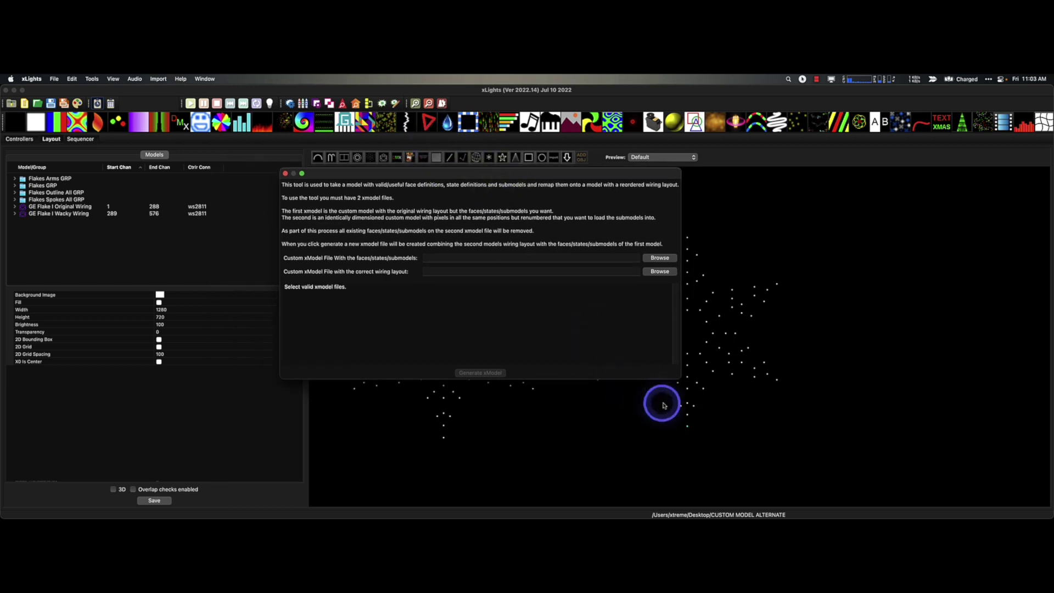
left_click_drag(676, 379, 734, 421)
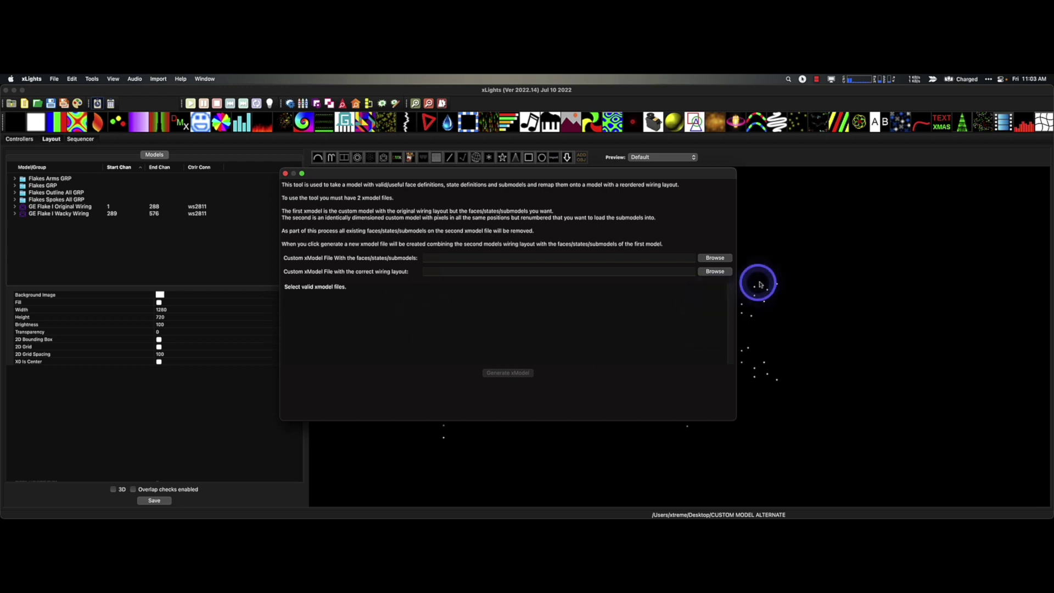
- Load Original Wiring.xmodel as submodel source and Wacky Wiring.xmodel as layout, then confirm the saved _REMAP xmodel
left_click(716, 258)
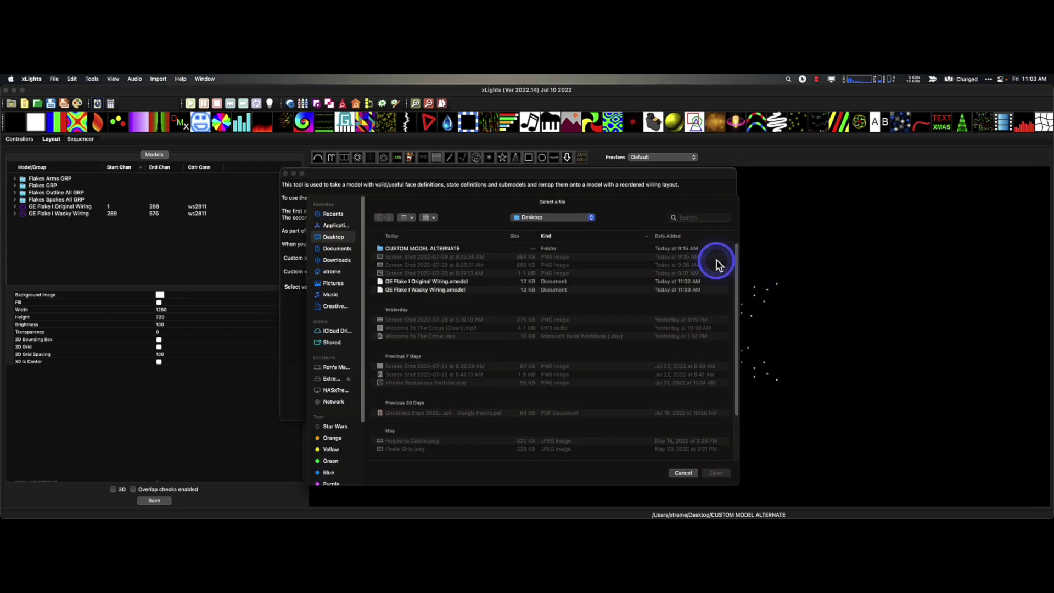
left_click(442, 283)
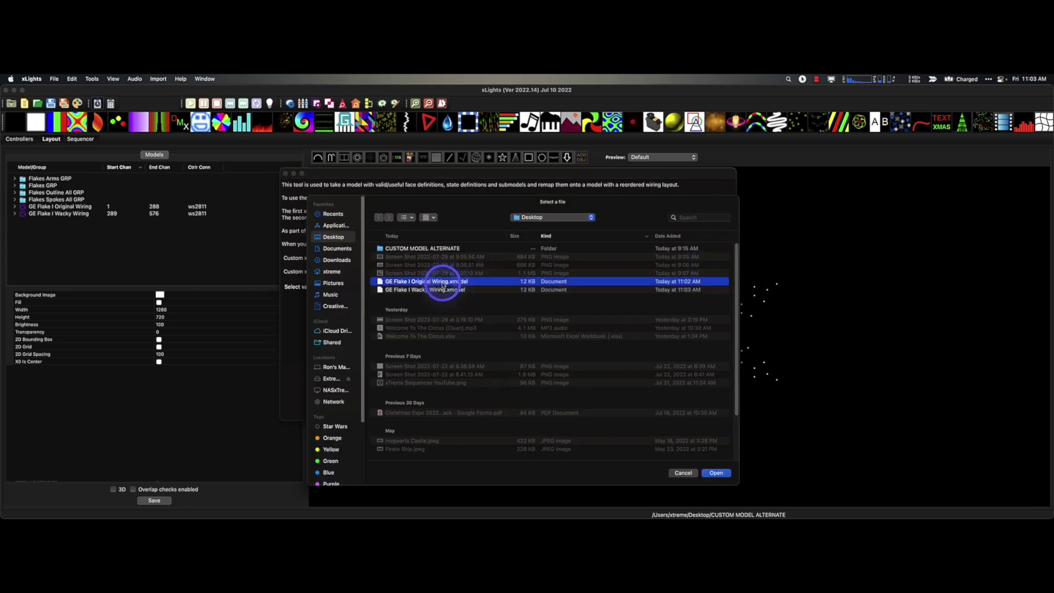
left_click(714, 473)
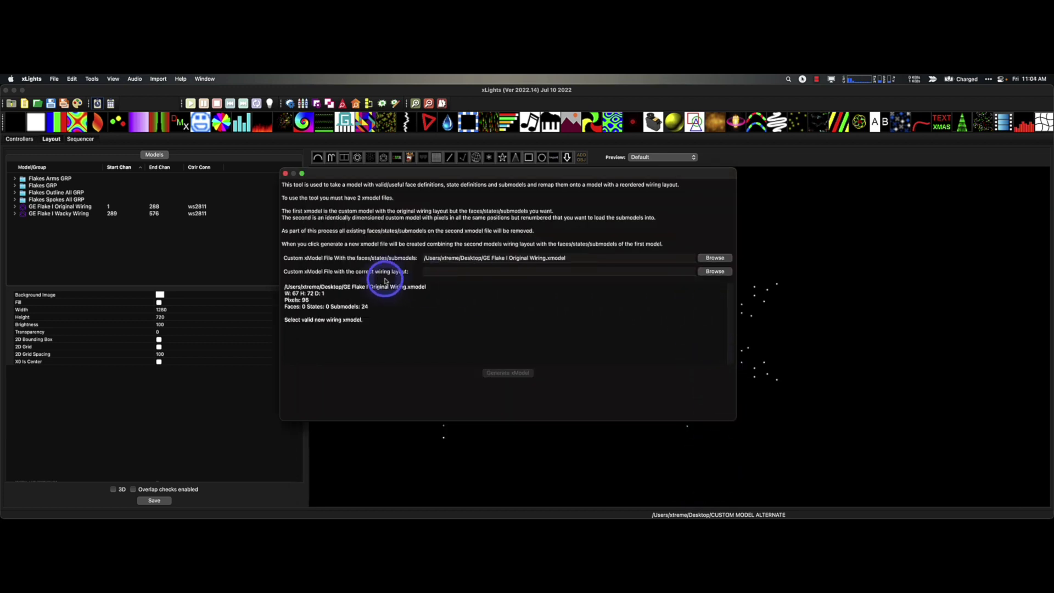
left_click(715, 272)
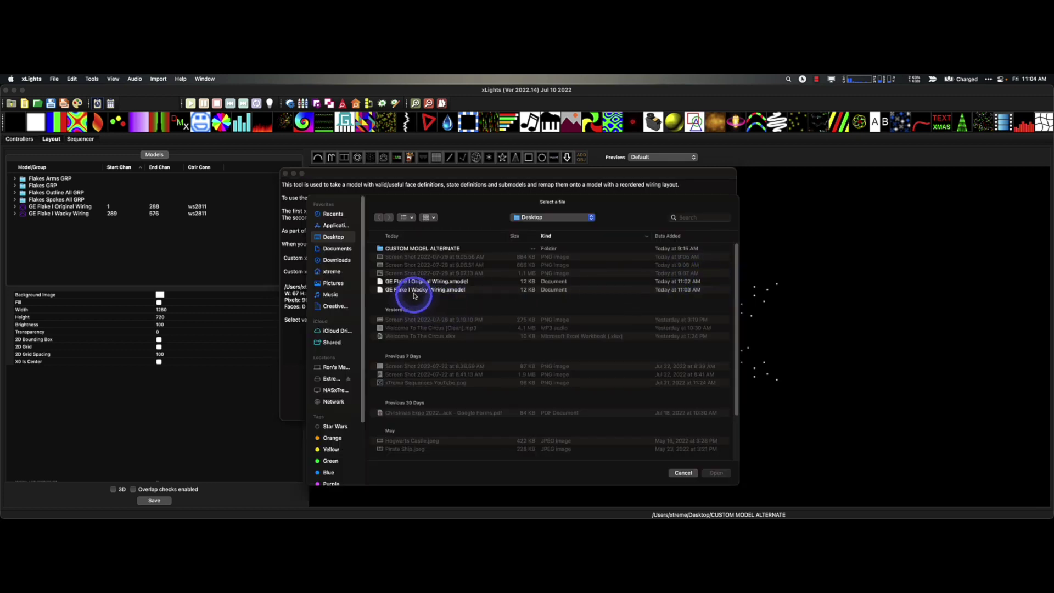
left_click(416, 291)
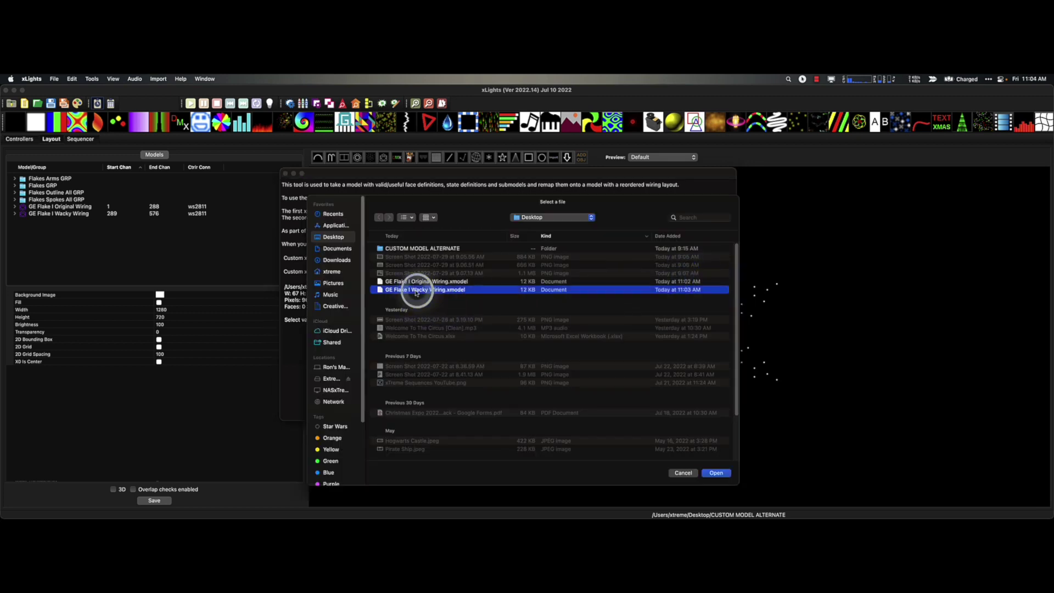
left_click(722, 473)
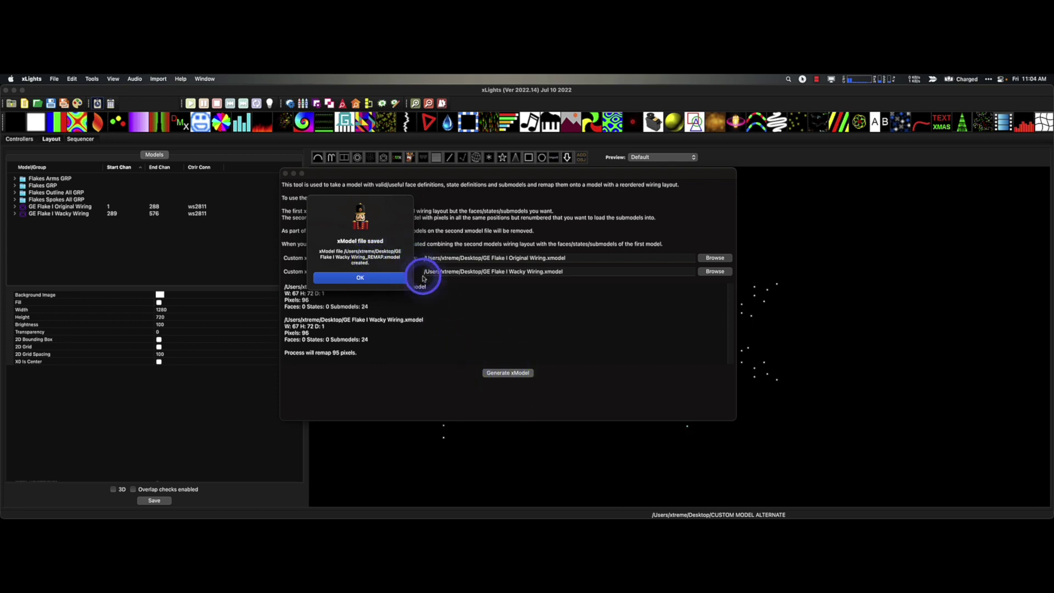
left_click(373, 276)
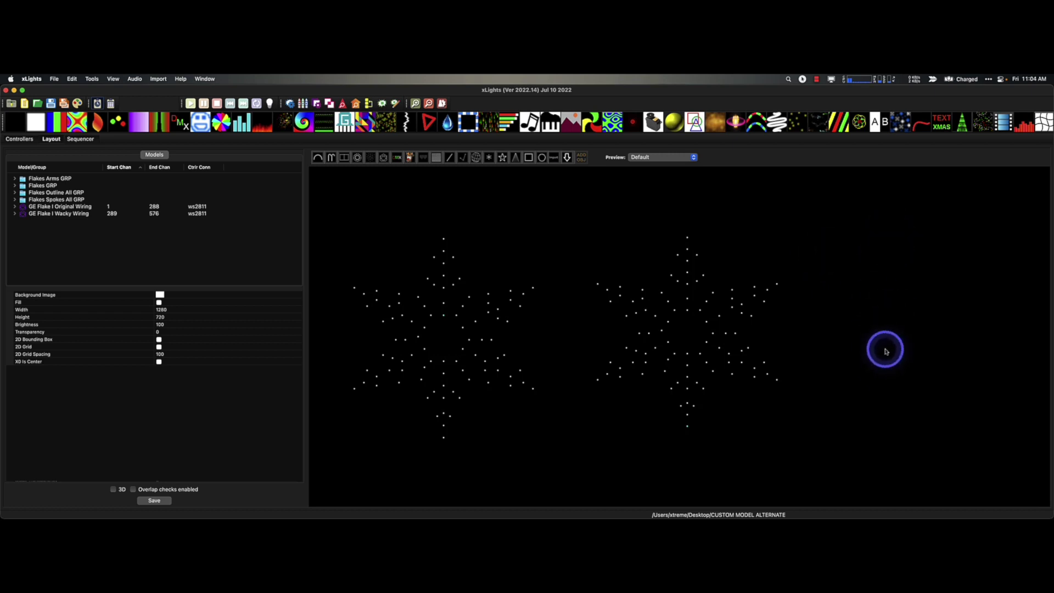
- Import GE Flake I Wacky Wiring_REMAP.xmodel on the layout's right and add it to the existing groups
left_click(554, 160)
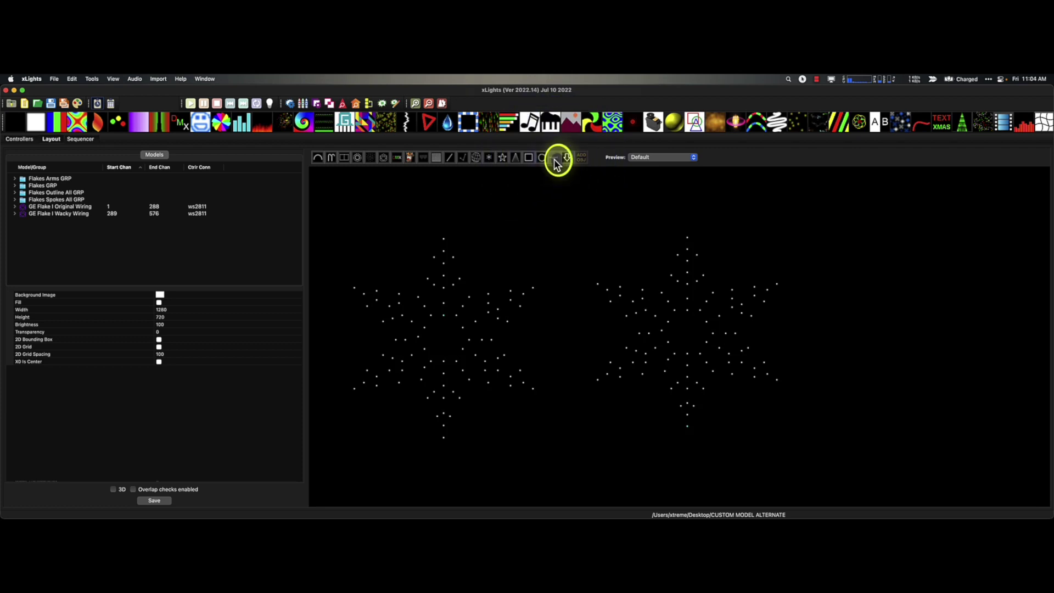
left_click_drag(812, 235, 1002, 418)
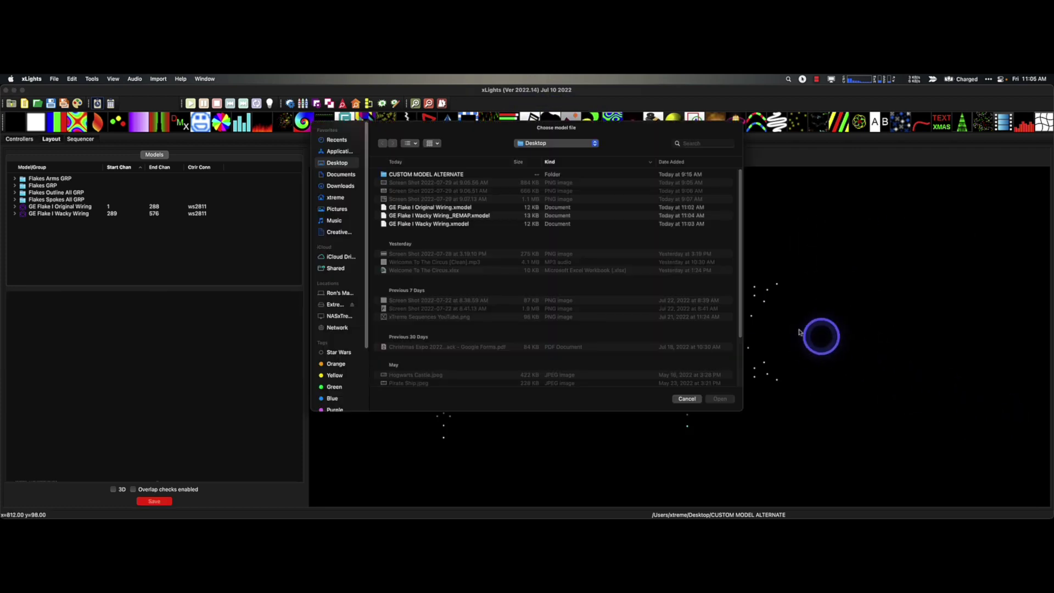
left_click(423, 217)
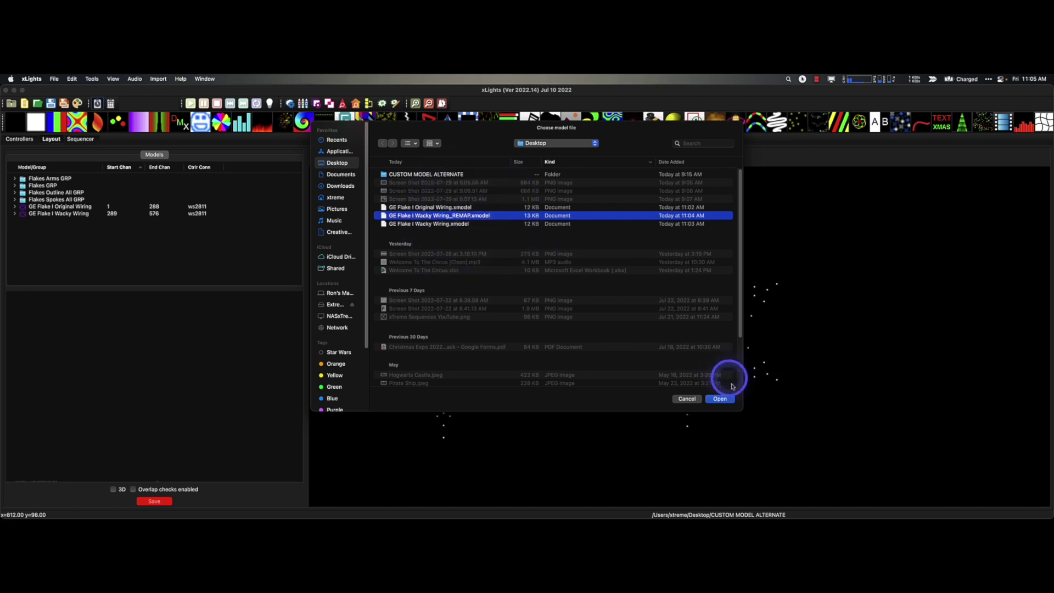
left_click(726, 399)
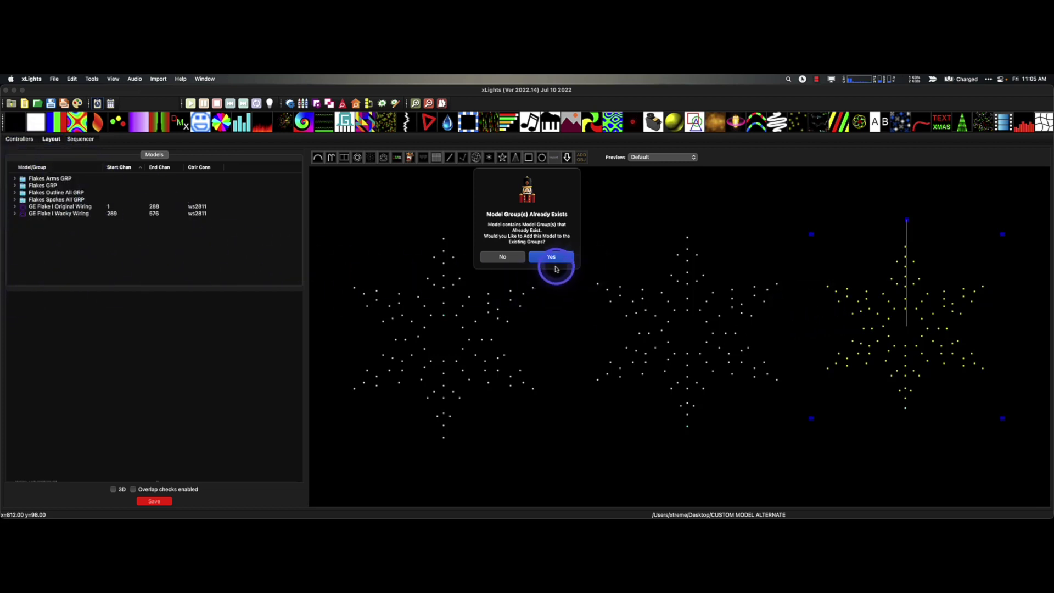
left_click(553, 259)
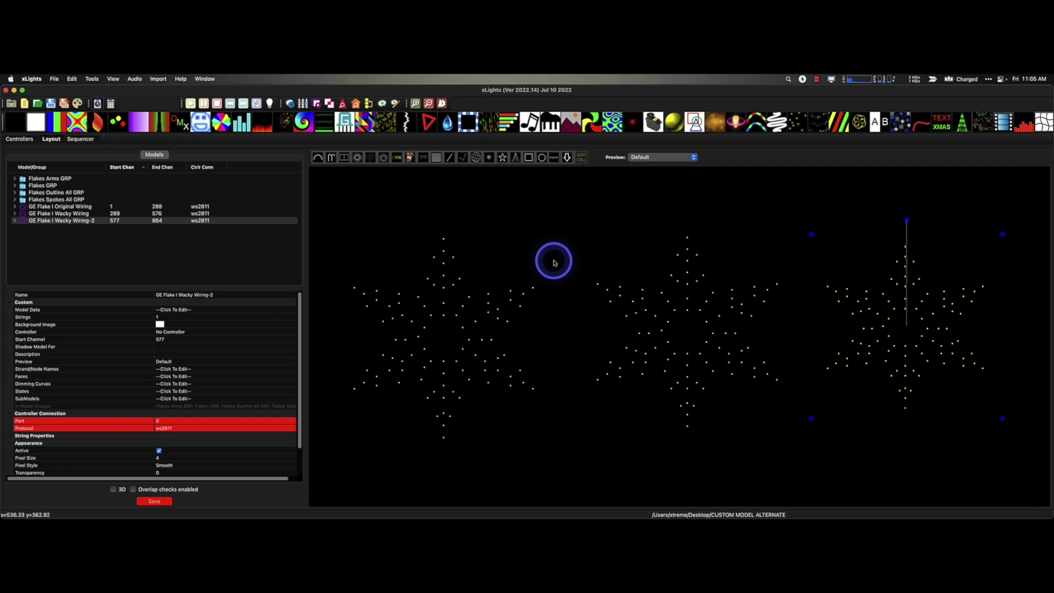
- Save the layout and open a maximized submodel editor for GE Flake I Wacky Wiring-2
left_click(155, 501)
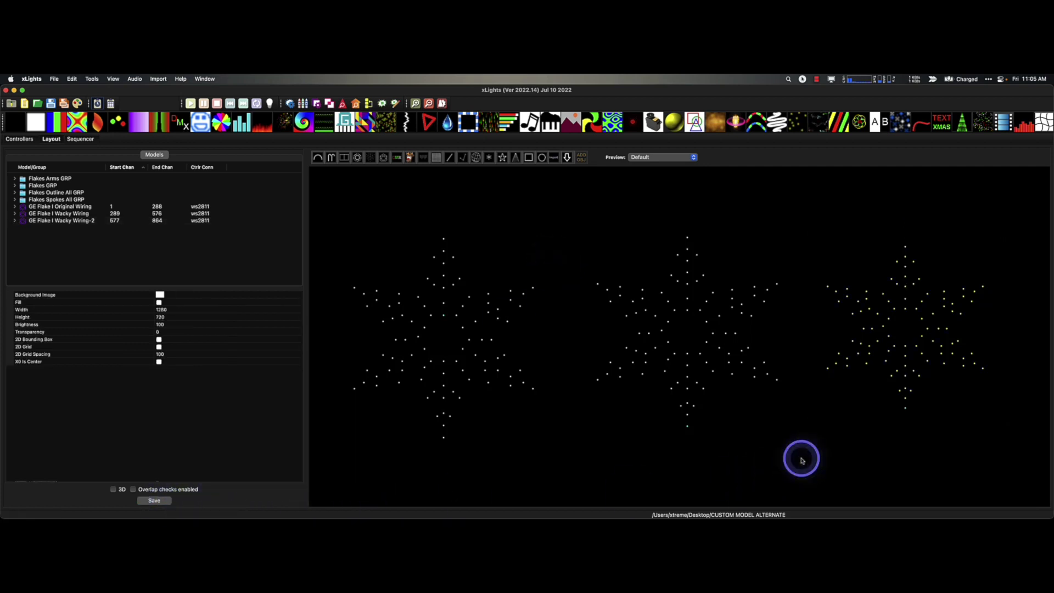
left_click(895, 363)
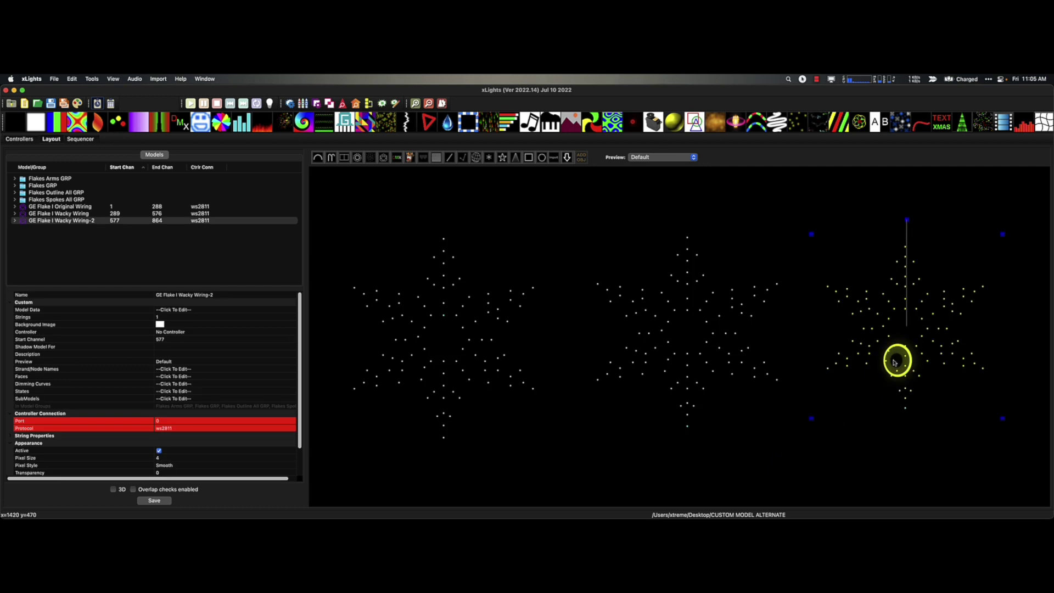
left_click(290, 400)
left_click(290, 402)
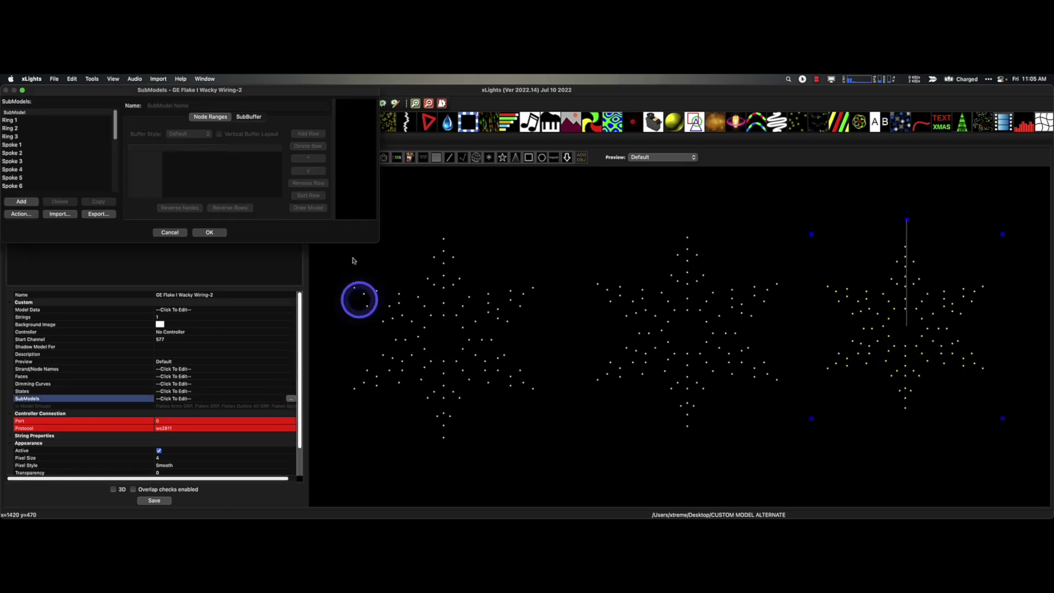
double_click(289, 91)
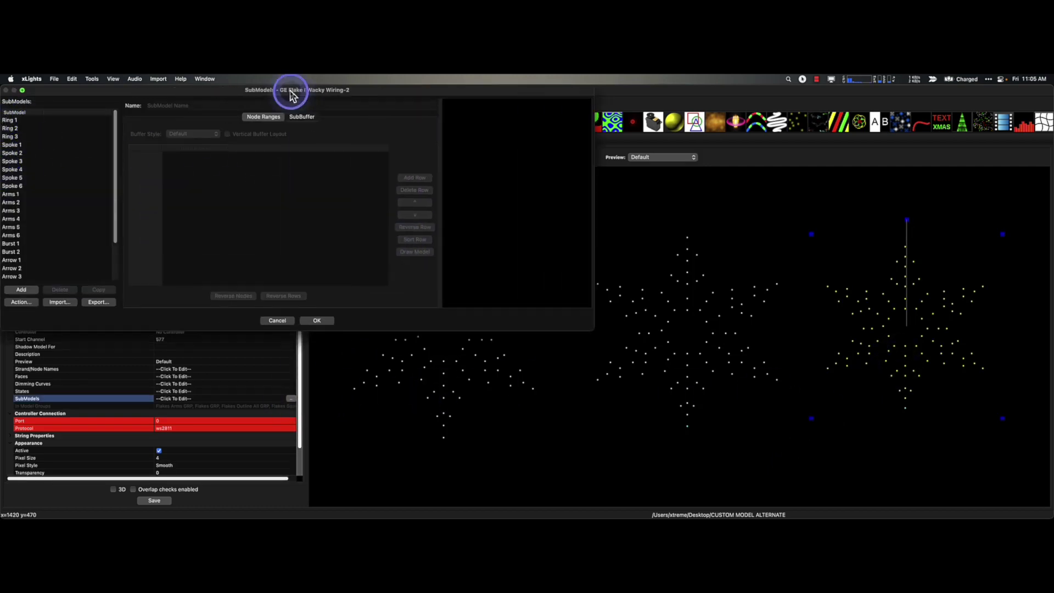
- Review the Ring 1, Ring 2, Spoke 1, Arms 1 and Arrow 3 submodels, then accept them
left_click(14, 122)
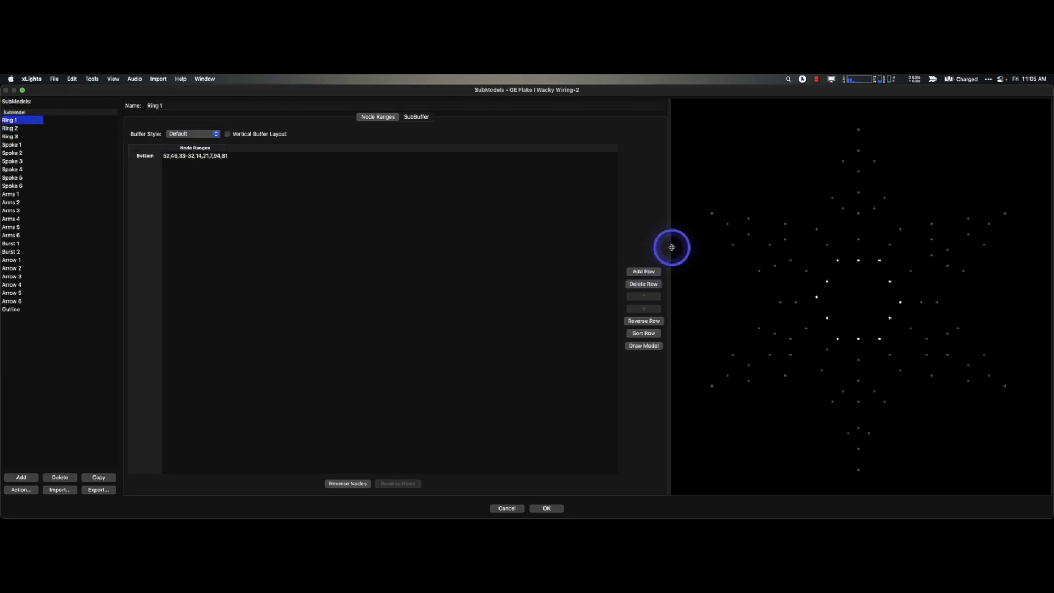
left_click_drag(672, 245, 508, 256)
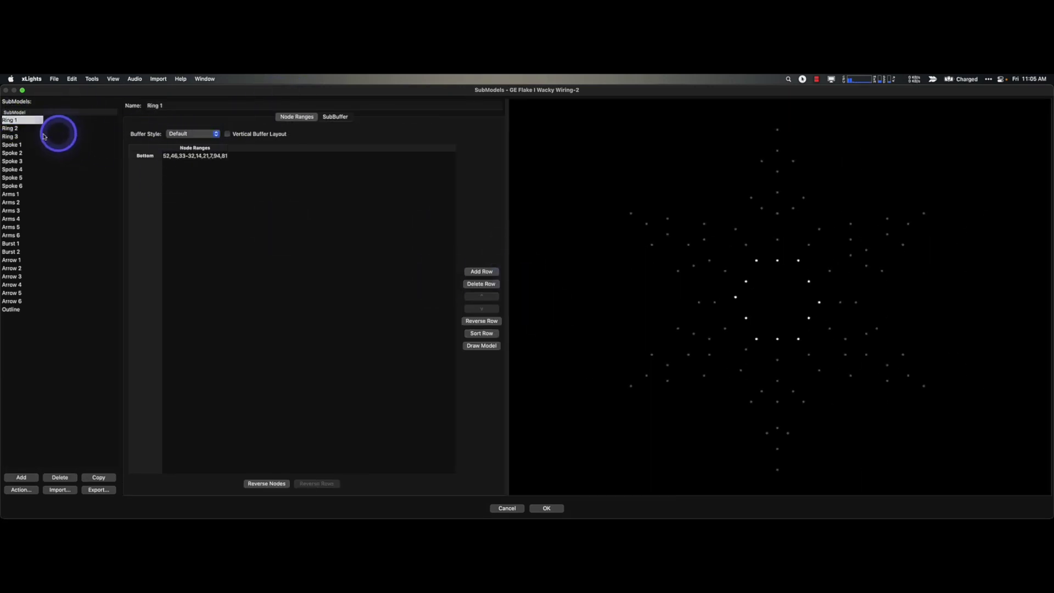
left_click(11, 128)
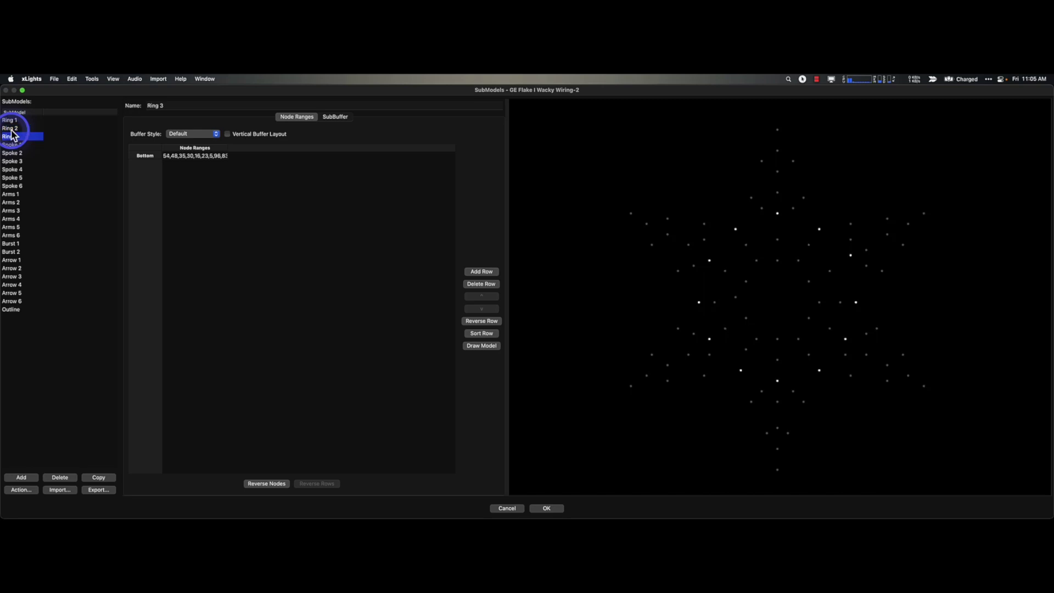
key("Down")
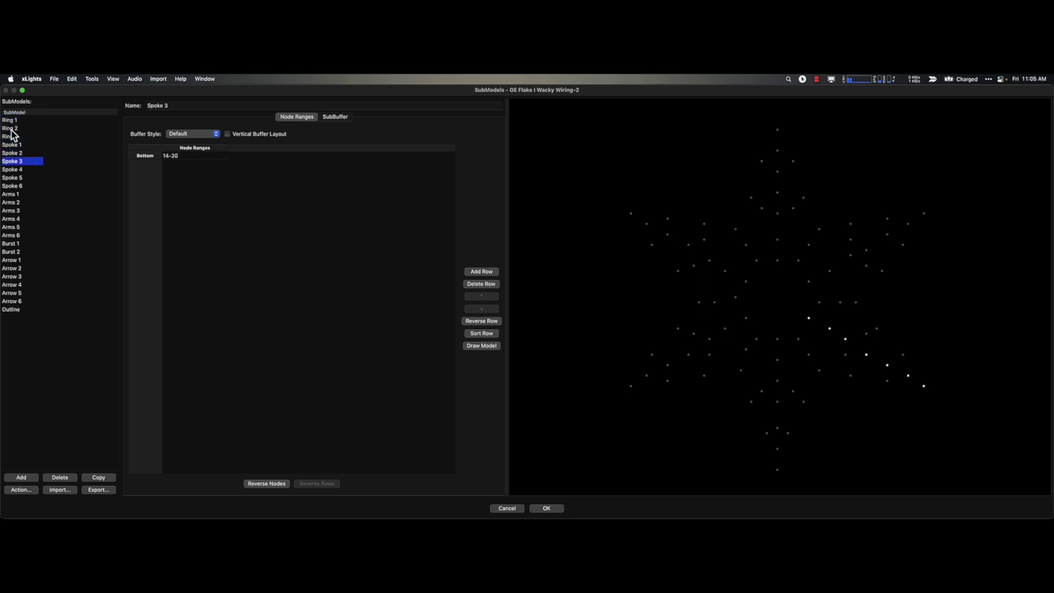
key("Down")
key("Down")
key("Down")
key("Down")
key("Down")
key("Down")
key("Down")
key("Down")
key("Down")
key("Down")
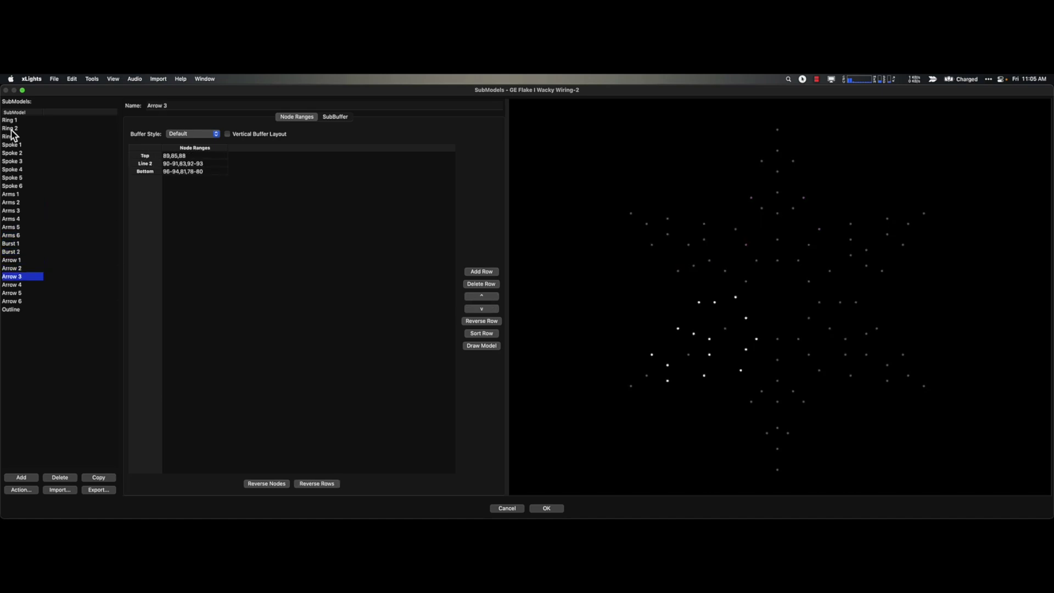
key("Down")
key("Down")
key("Down")
key("Down")
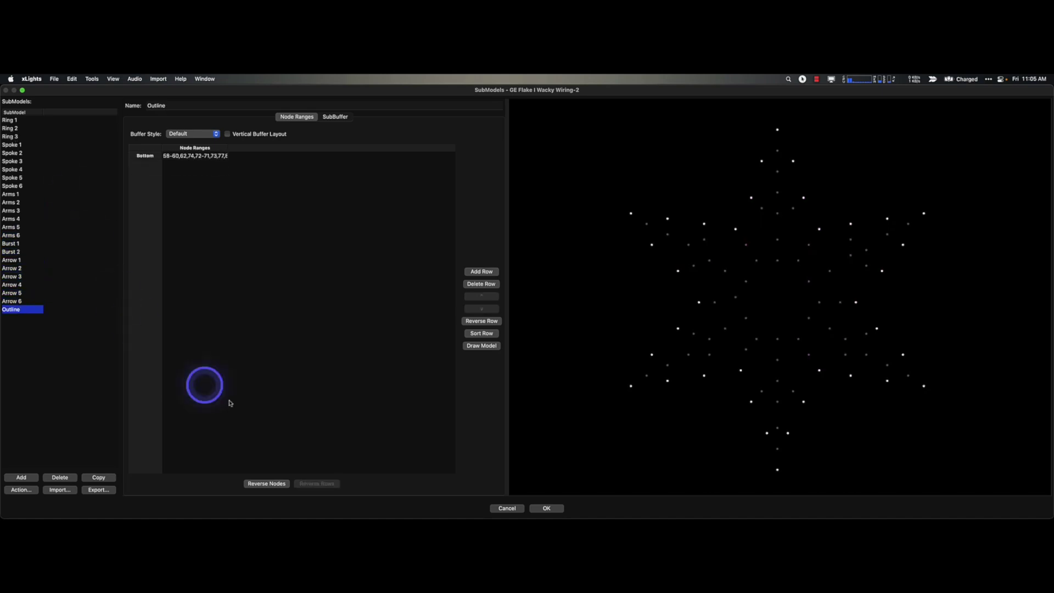
left_click(544, 509)
left_click(539, 473)
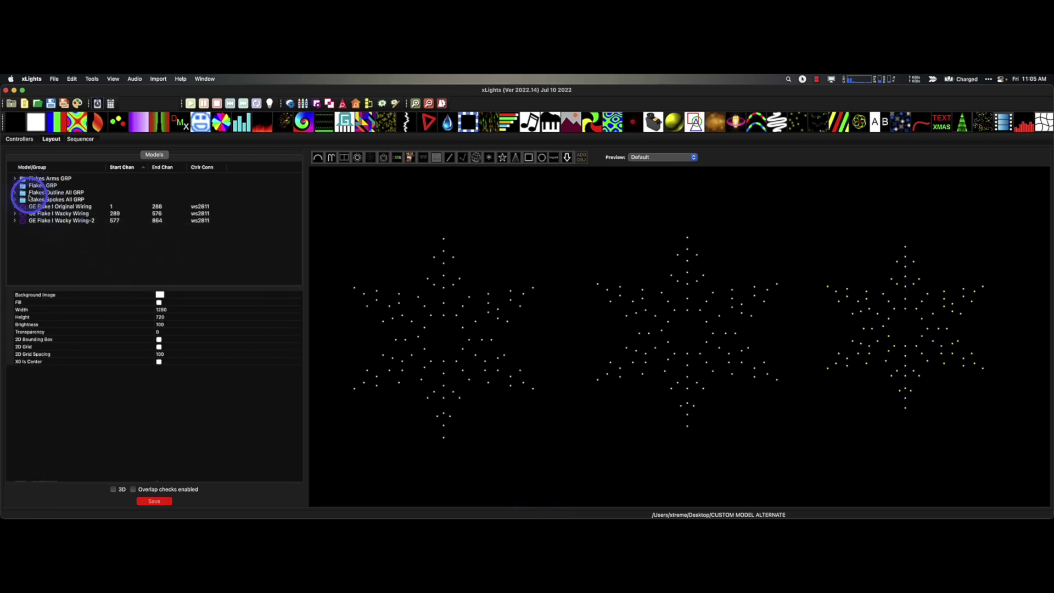
- Inspect the members of Flakes Outline All GRP and Flakes Spokes All GRP, then go to the Sequencer
left_click(30, 194)
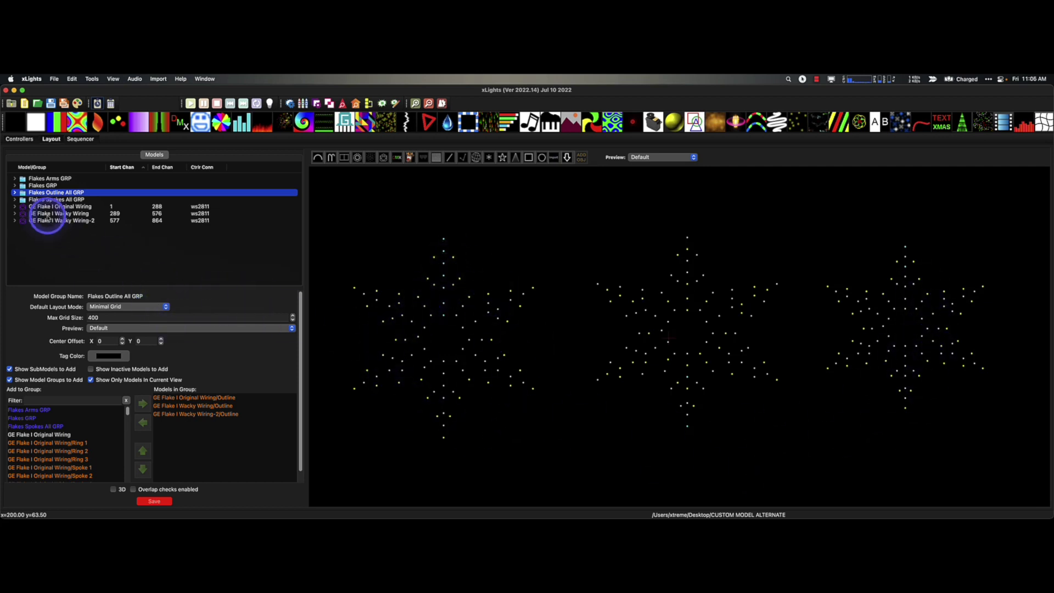
left_click(48, 201)
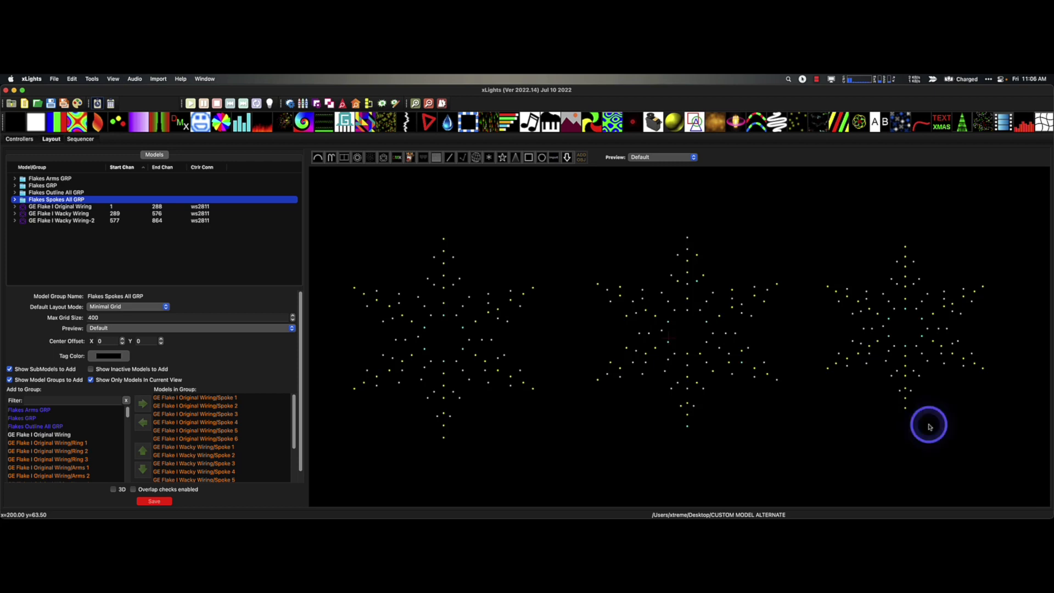
left_click(78, 140)
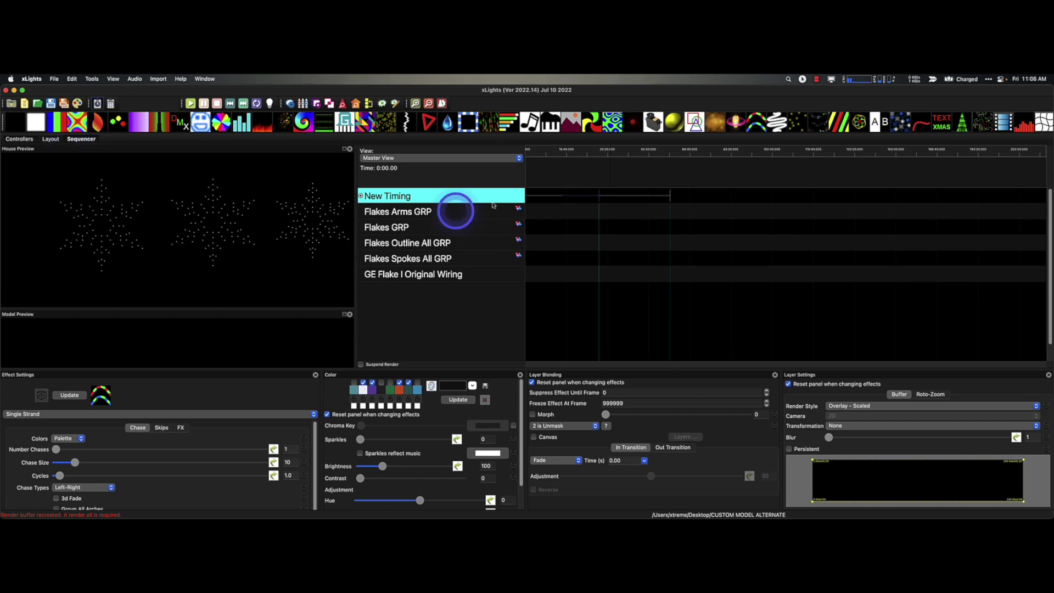
- Add a Single Strand effect to Flakes Arms GRP with Overlay - Centered render style
left_click_drag(763, 129, 558, 212)
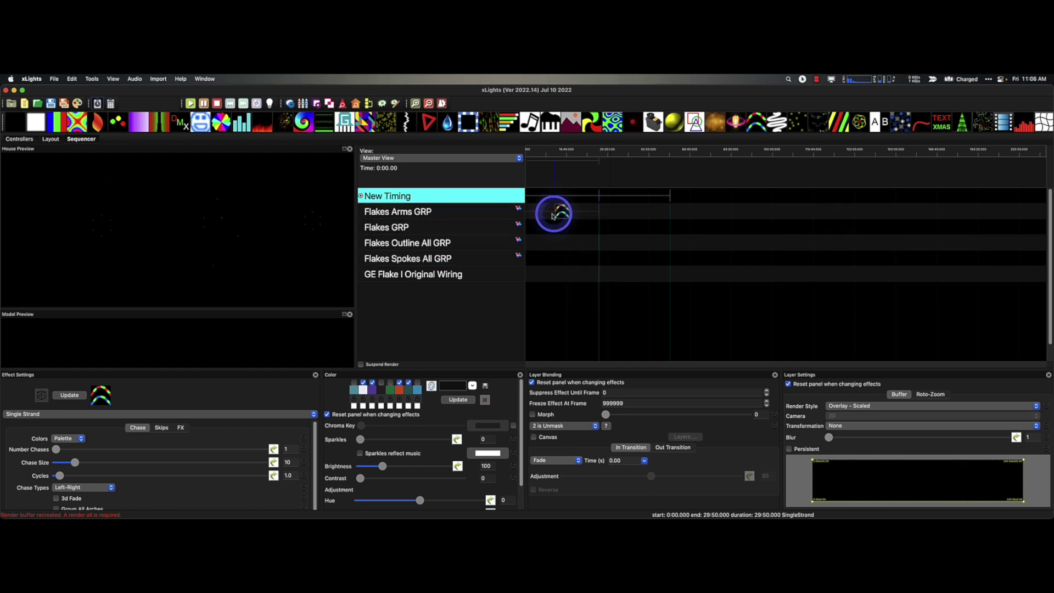
left_click(858, 411)
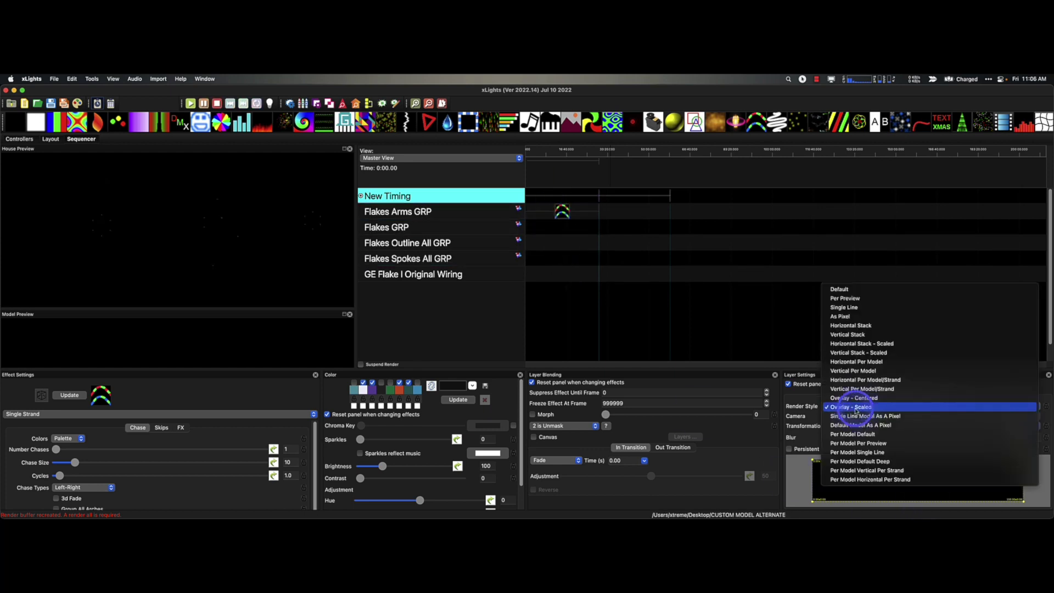
left_click(858, 407)
left_click(858, 411)
left_click(859, 397)
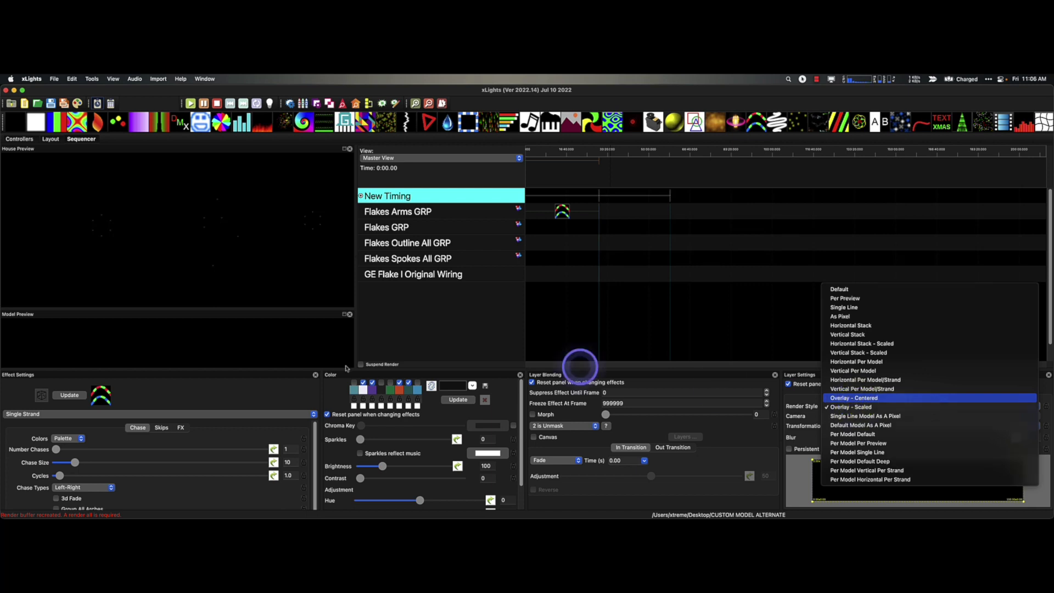
- Set chase size 37, 2 chases and 23.6 cycles, turning off the purple and orange palette colours
left_click_drag(61, 476, 132, 463)
left_click(372, 383)
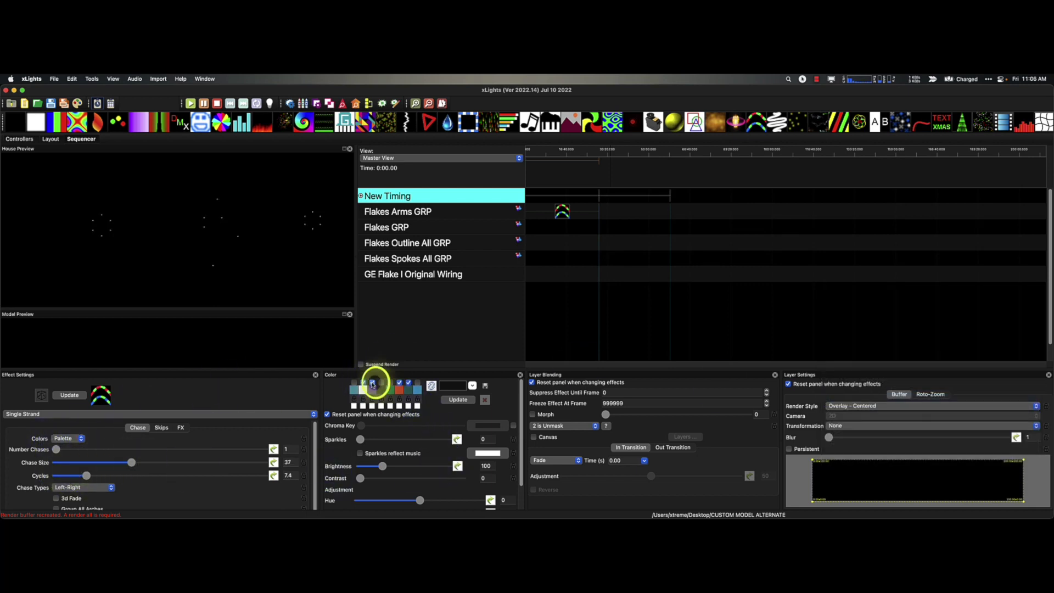
left_click(401, 388)
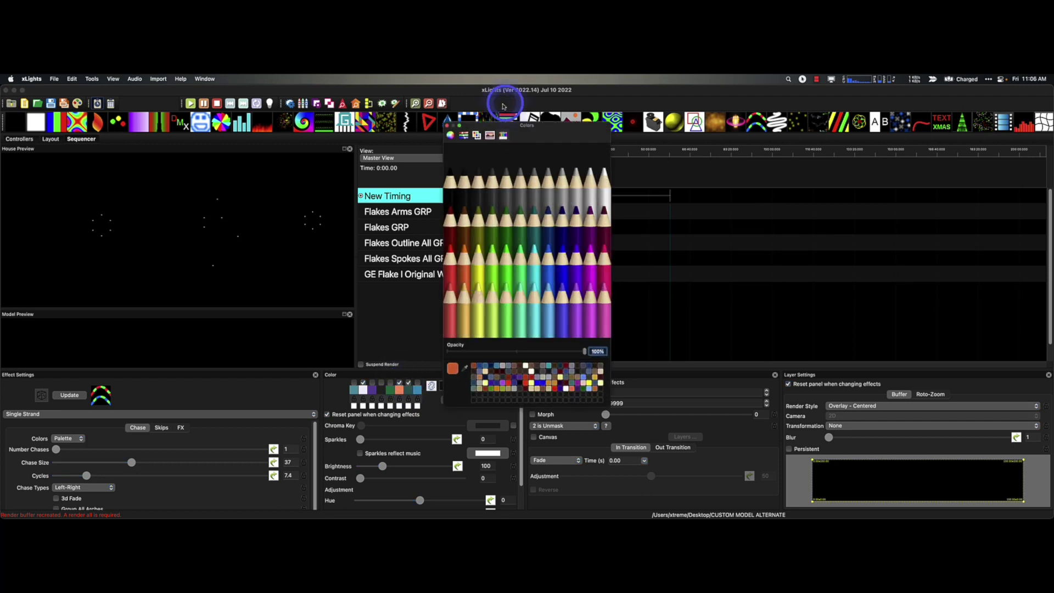
left_click(403, 381)
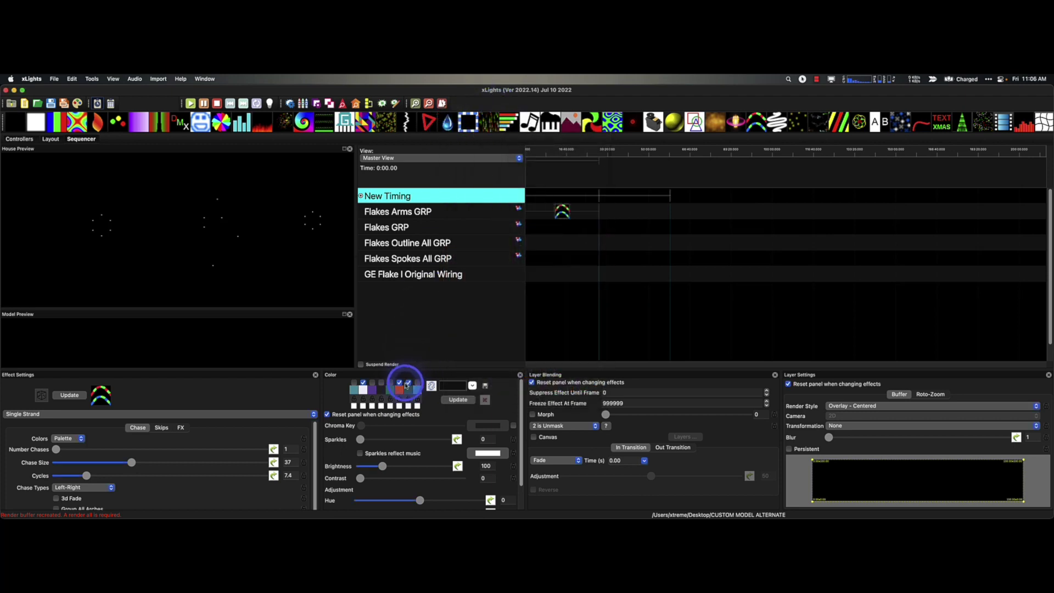
left_click(400, 382)
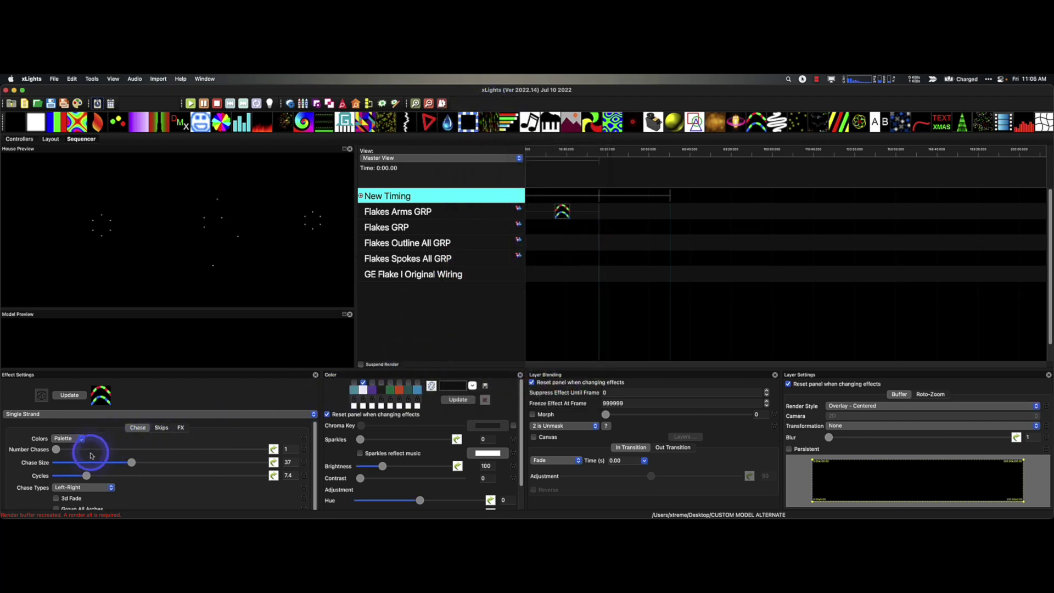
left_click_drag(56, 449, 155, 475)
left_click(463, 305)
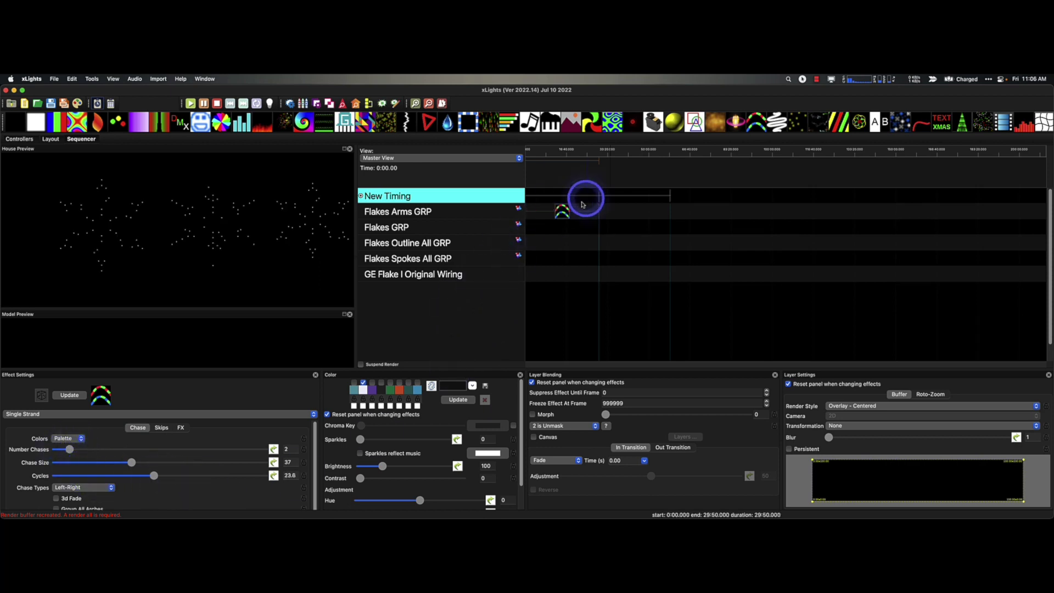
- Shorten the Single Strand effect, render the whole sequence, and raise cycles to 43.4
left_click(596, 212)
left_click_drag(595, 213, 547, 214)
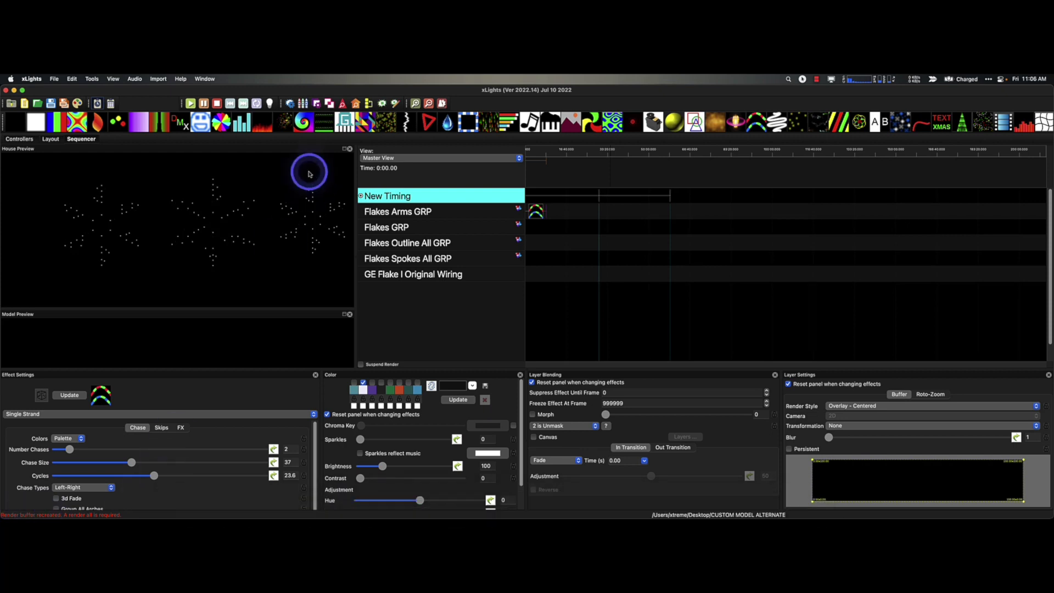
left_click(77, 104)
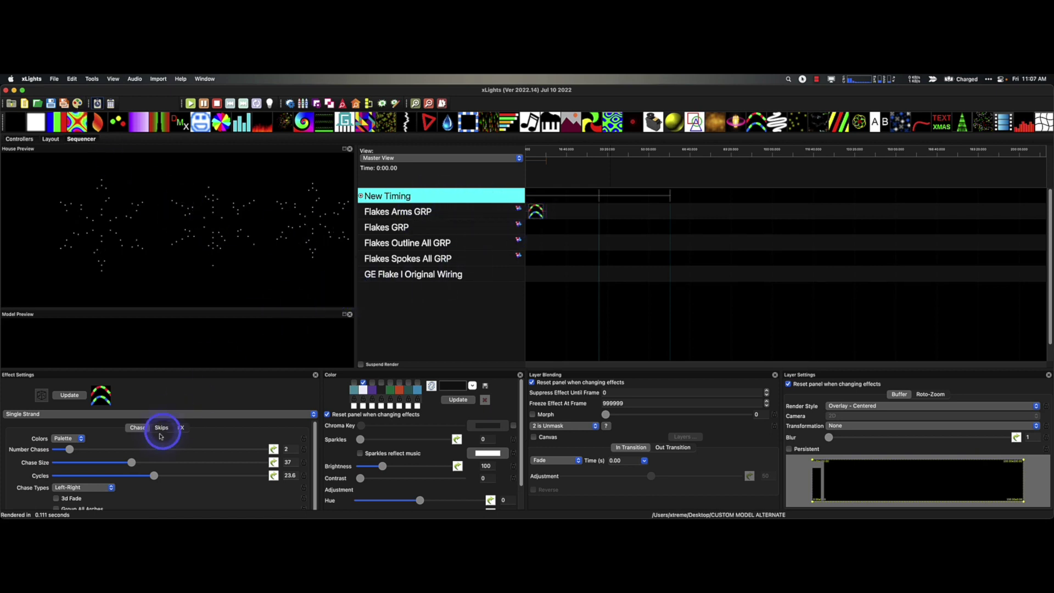
left_click_drag(155, 478, 235, 481)
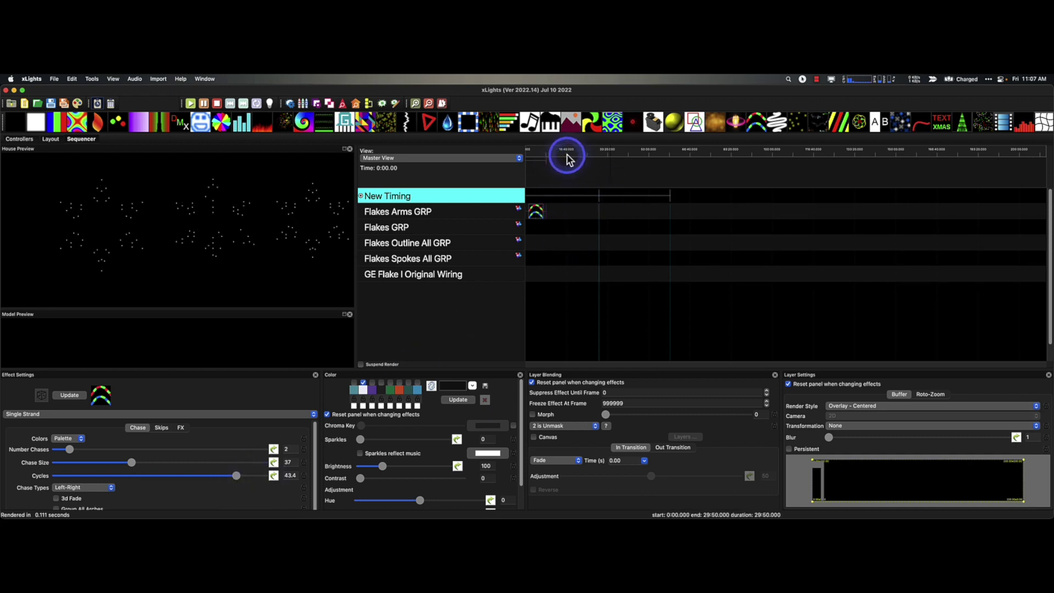
- Select the Single Strand chase effect on Flakes Arms GRP again
left_click(539, 213)
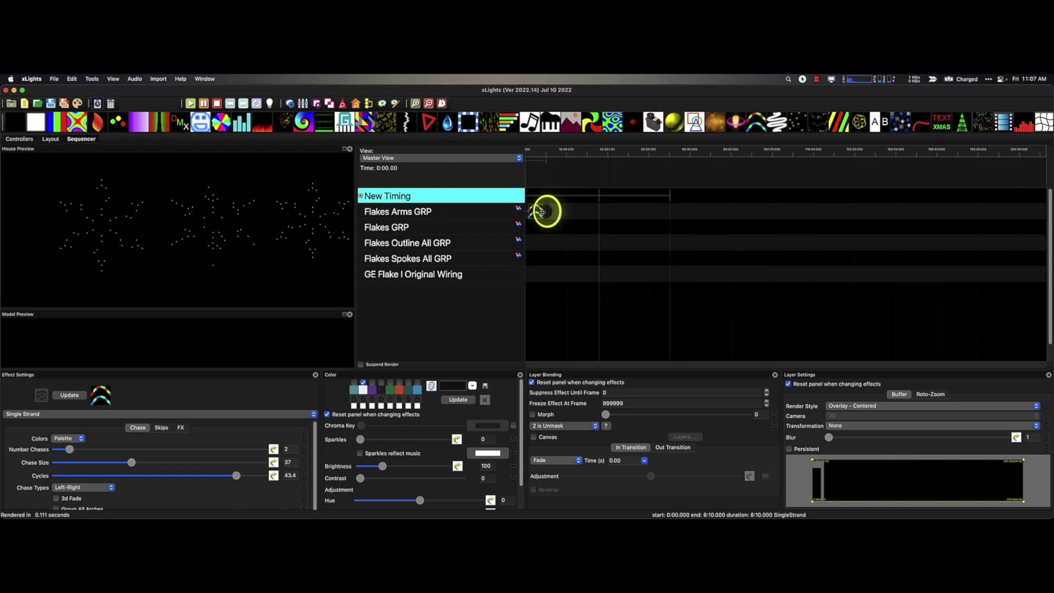